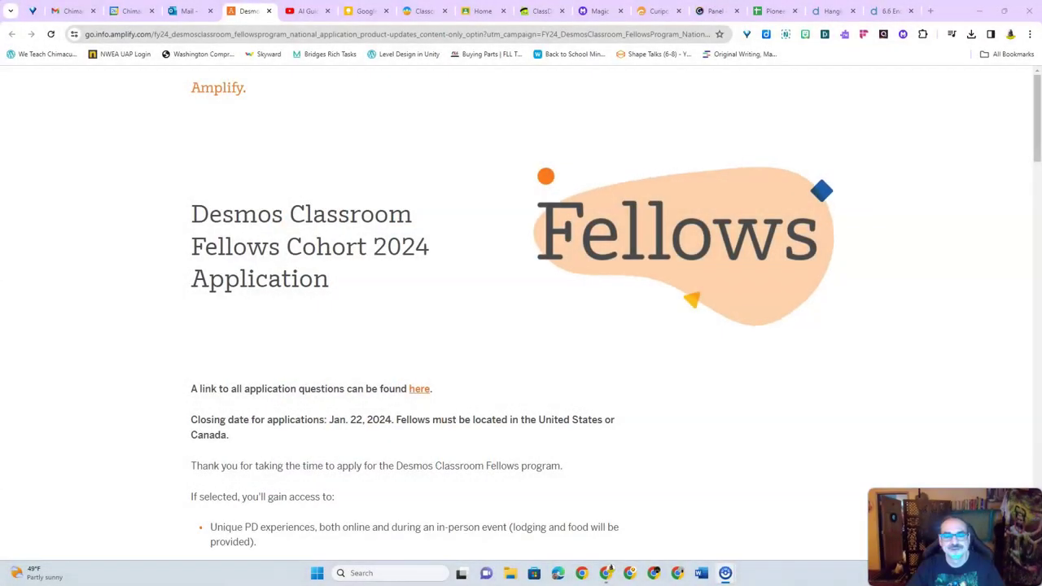
Switch to the Desmos Classroom tab showing the hanger activity's 12-screen list
click(829, 10)
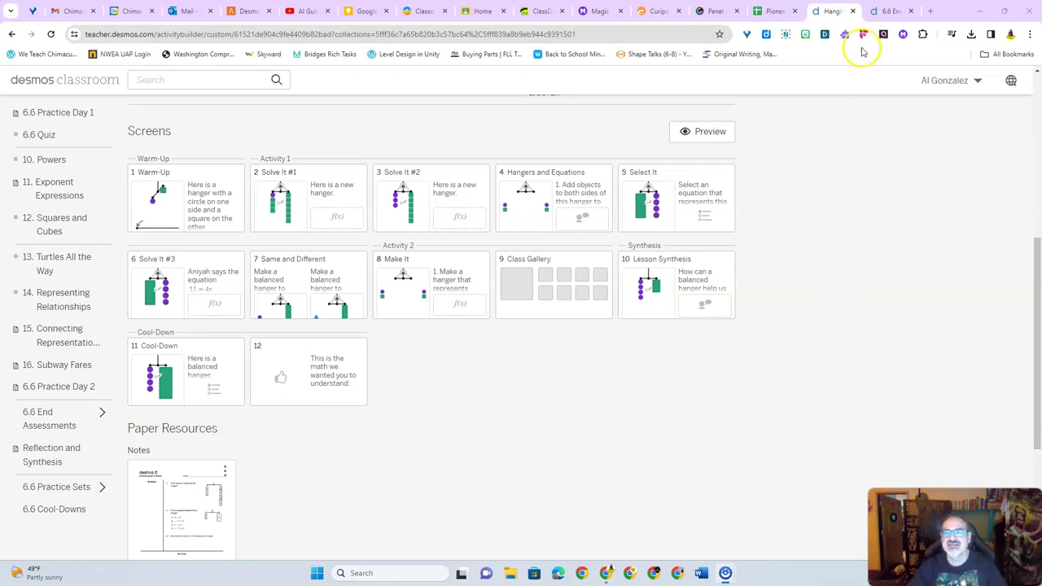
Switch to the 6.6 End Assessment: Form A dashboard's per-problem student summary grid
click(887, 11)
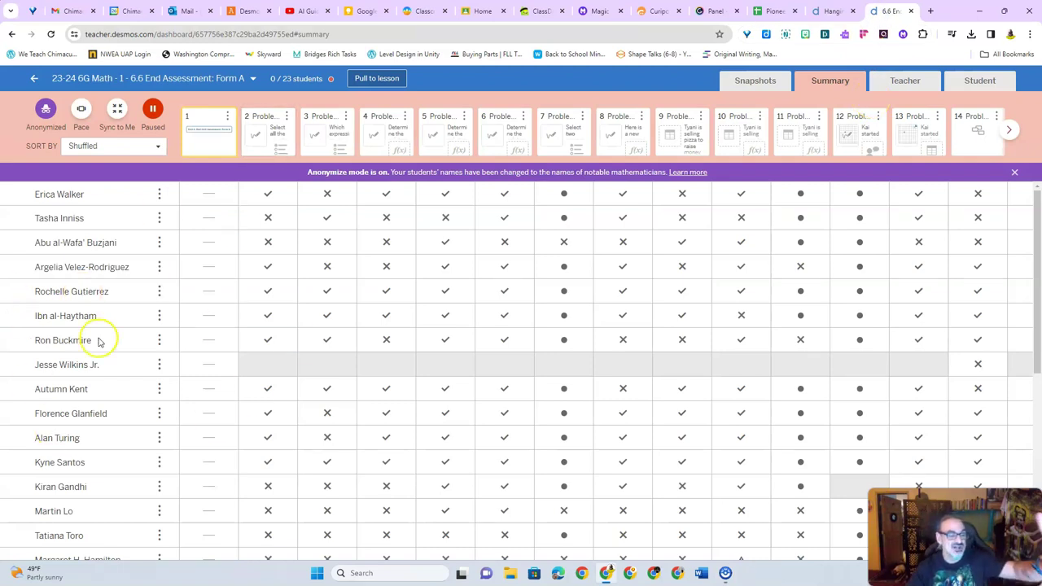
mouse_move(110, 389)
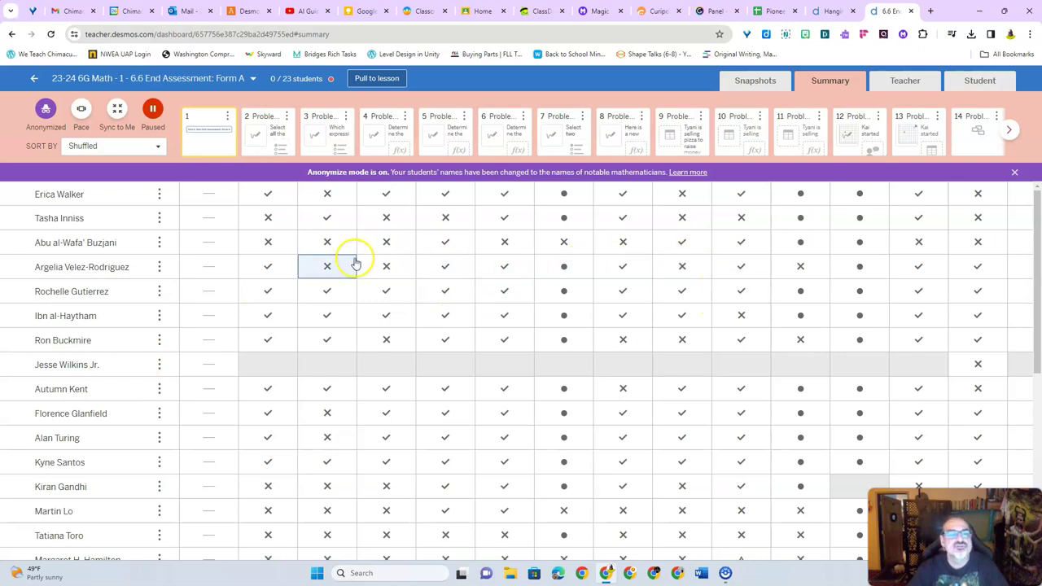
Choose Begin Grading from the 6.6 End Assessment title menu and review rubric scores
click(228, 82)
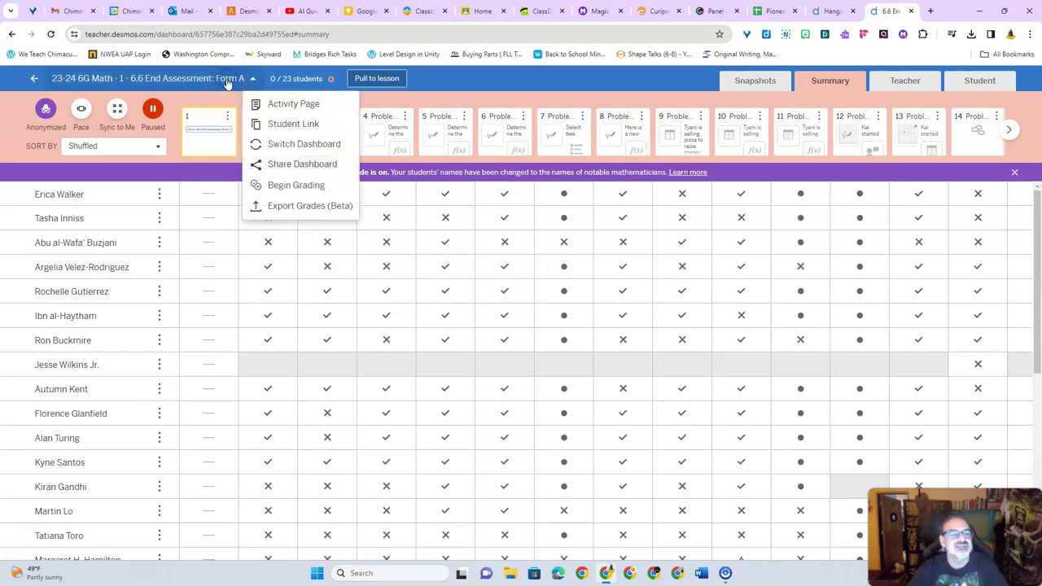
click(272, 185)
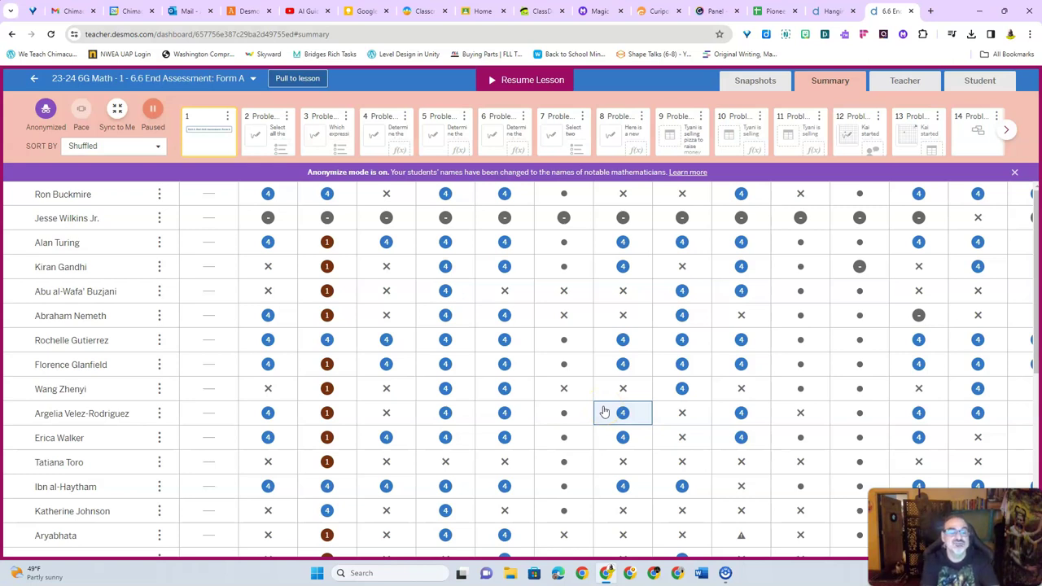
click(343, 213)
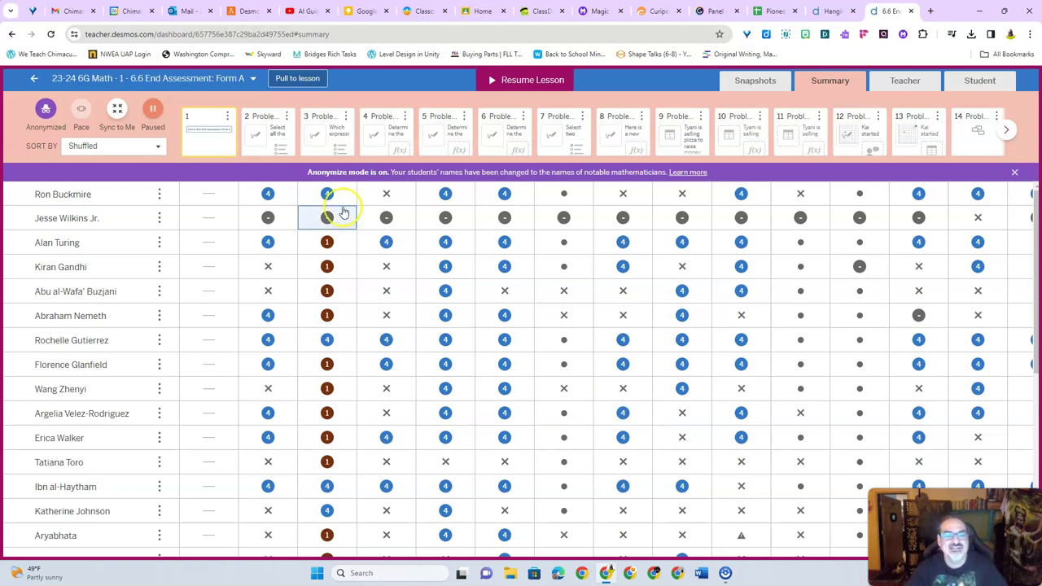
click(271, 195)
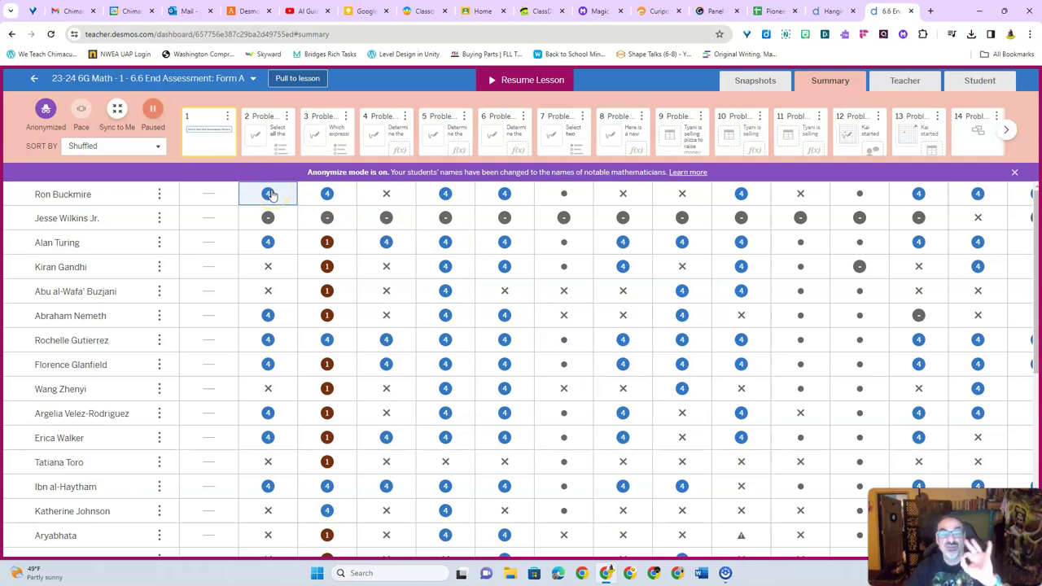
click(384, 221)
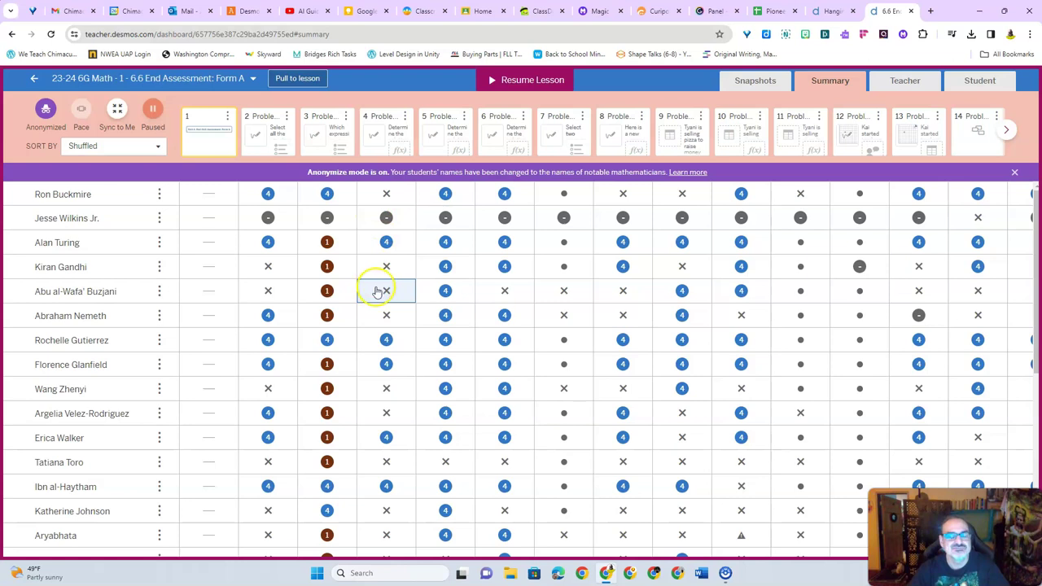
click(326, 249)
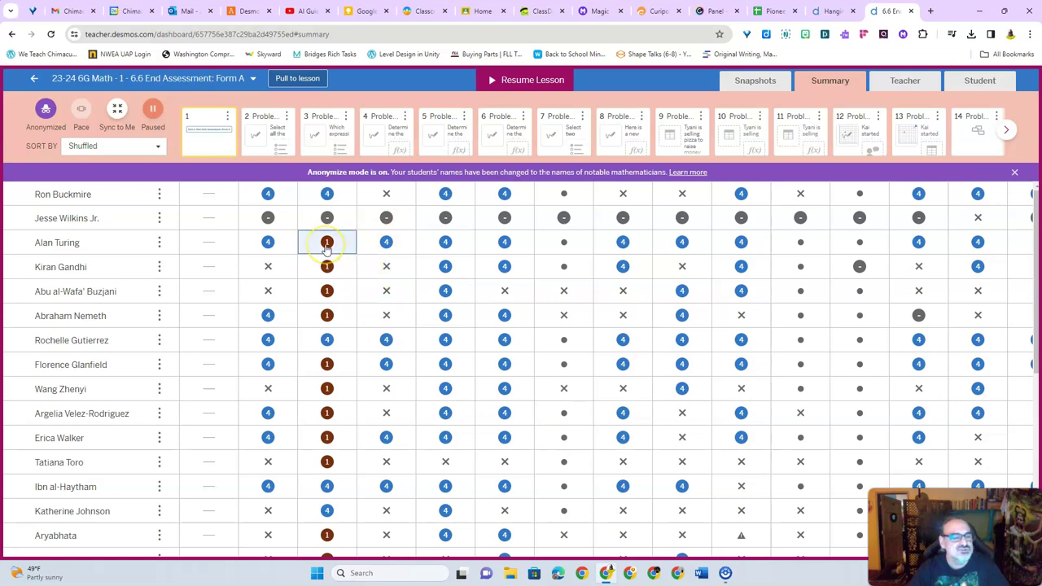
click(326, 248)
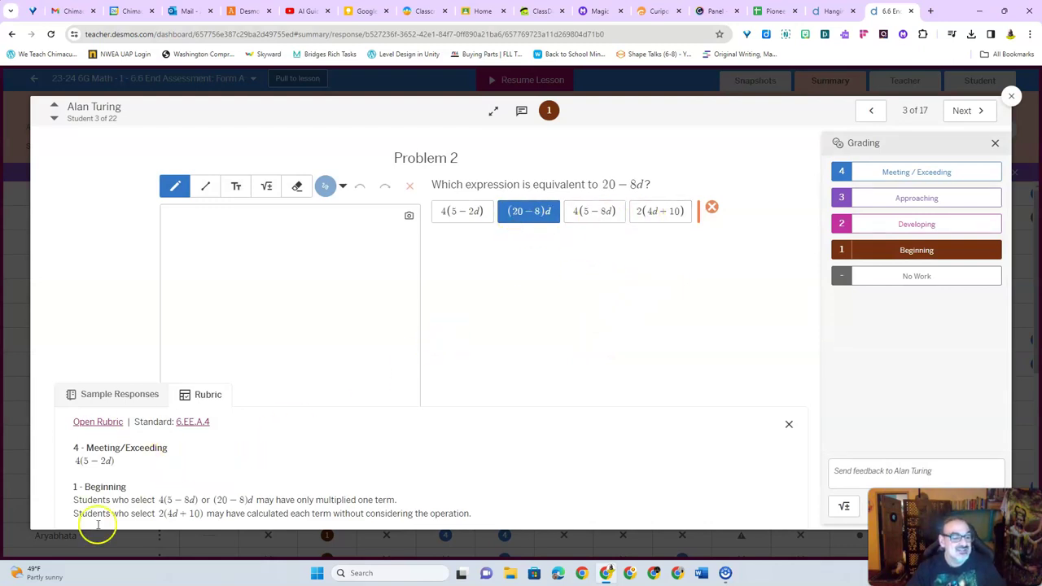
click(131, 397)
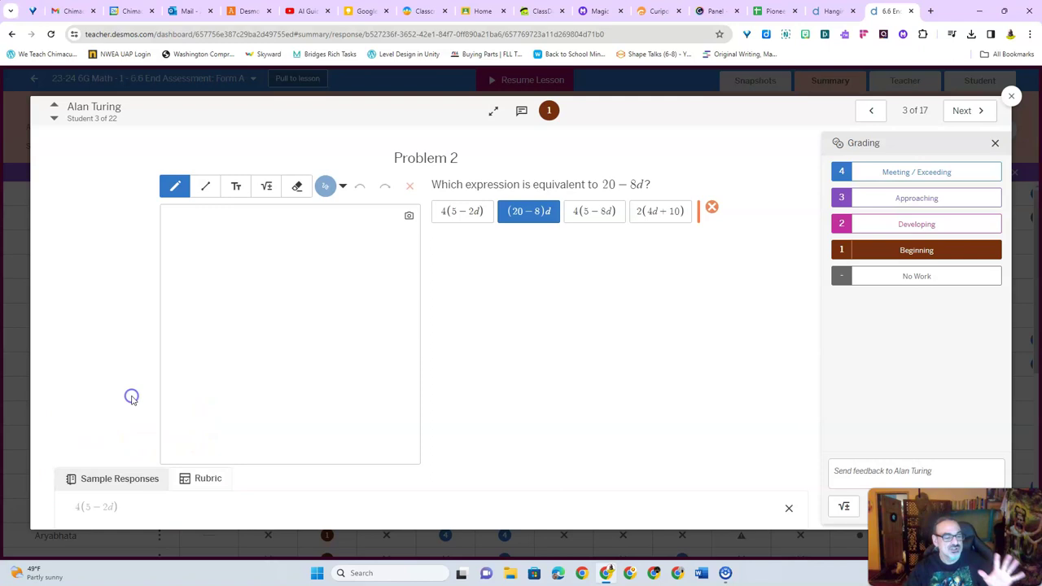
click(196, 479)
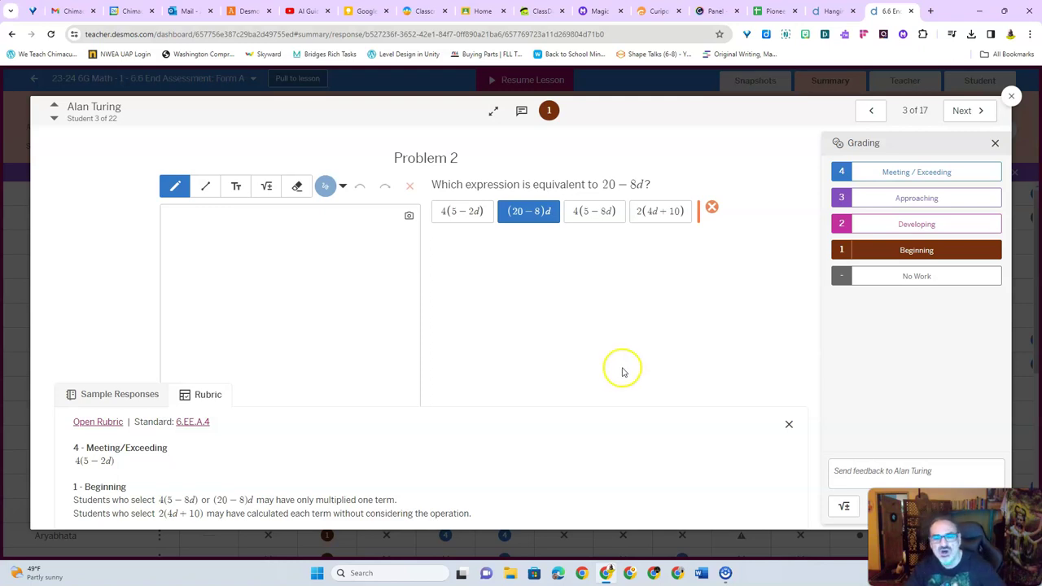
click(1010, 99)
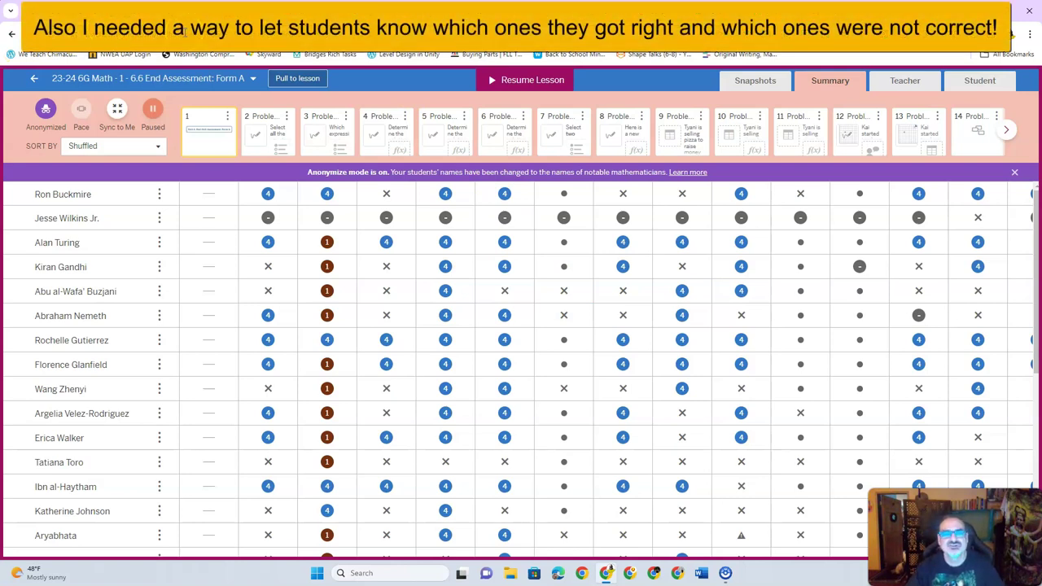
Download the 6.6 End Assessment grades via Export Grades (Beta) and show recent downloads
click(233, 80)
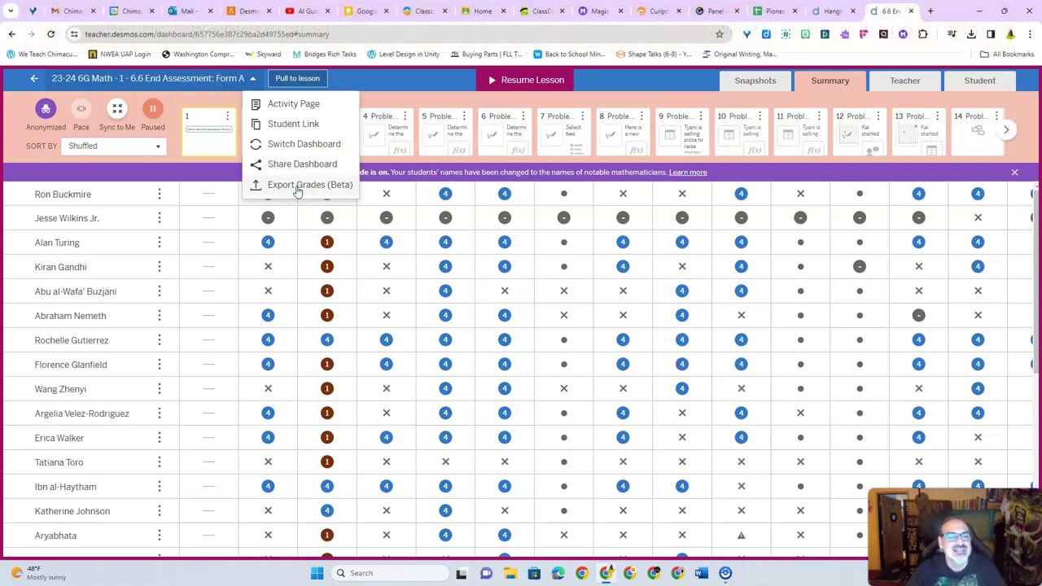
click(298, 187)
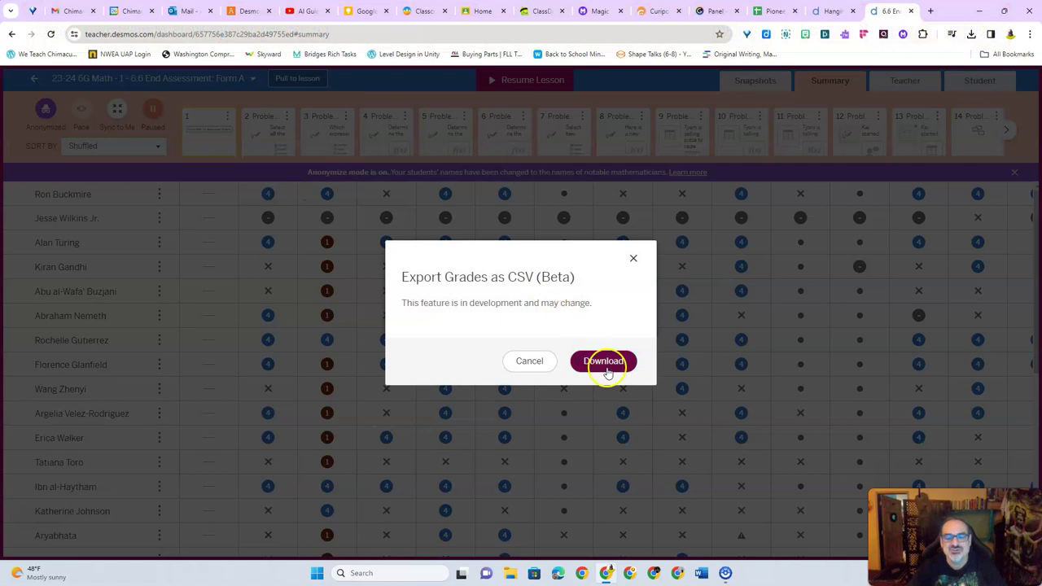
click(605, 363)
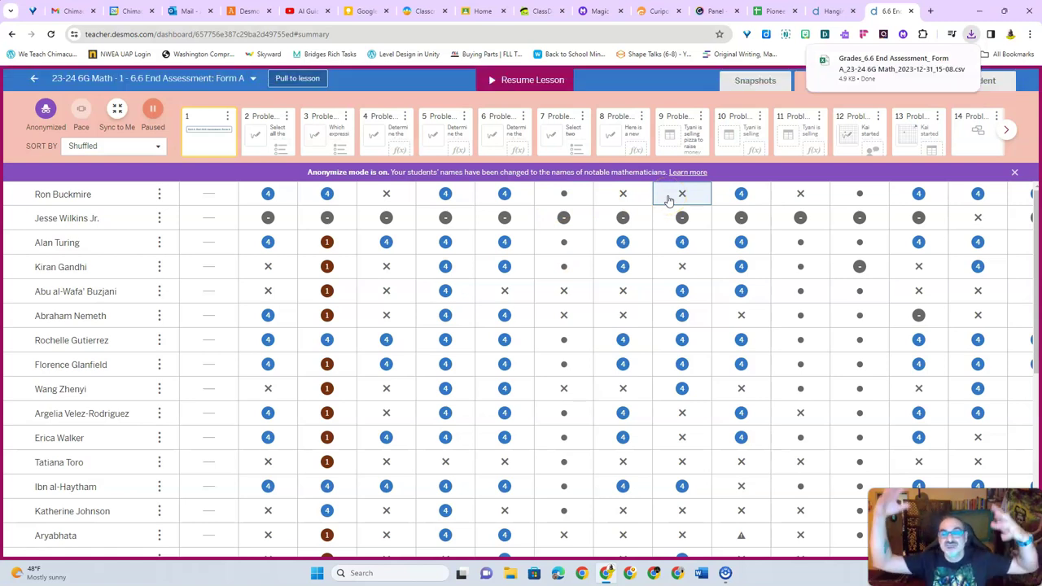
click(850, 79)
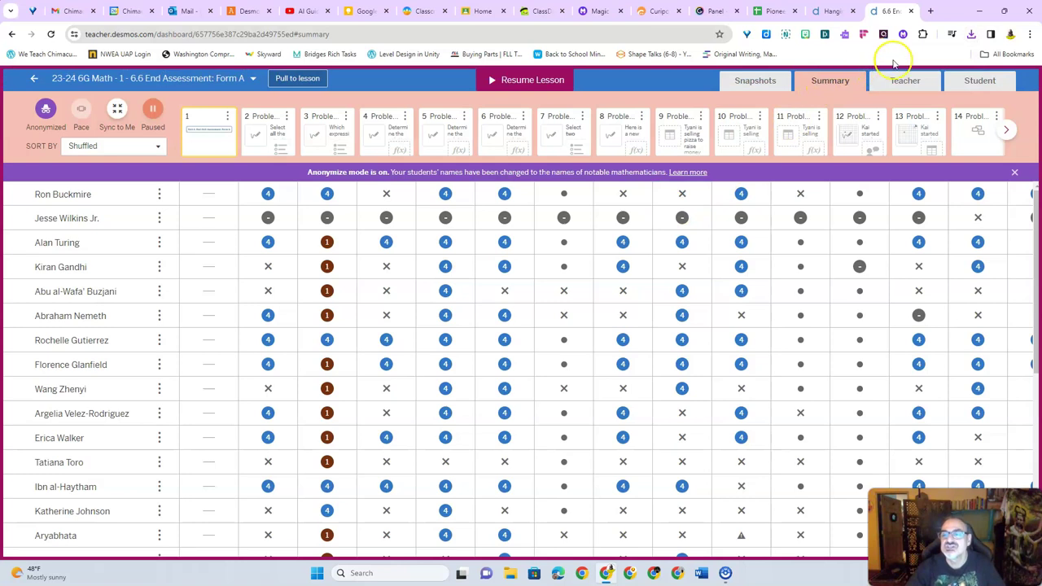
click(971, 34)
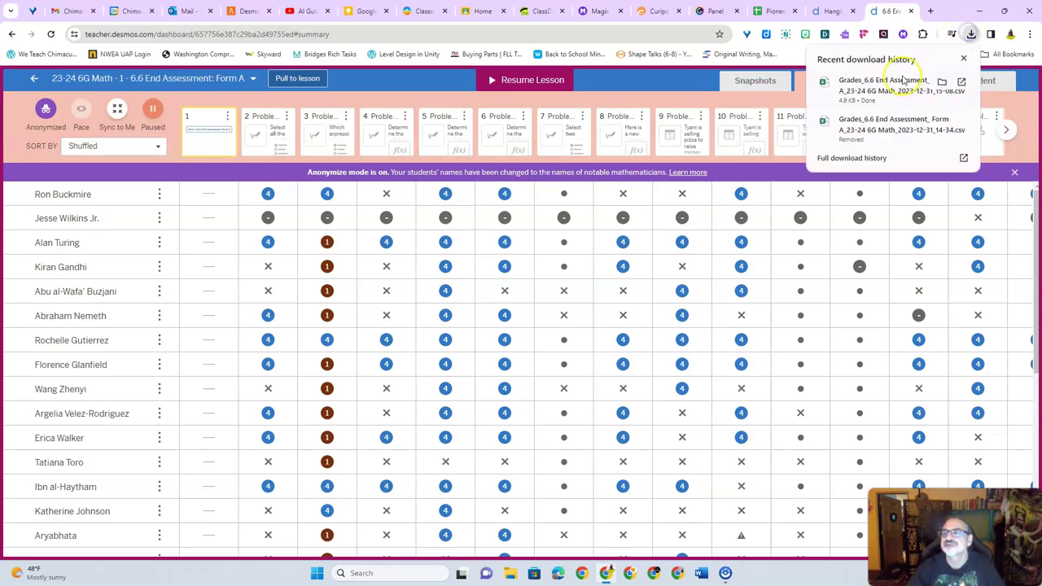
Open the downloaded grades CSV in Excel and widen column T to fit the URLs
click(893, 83)
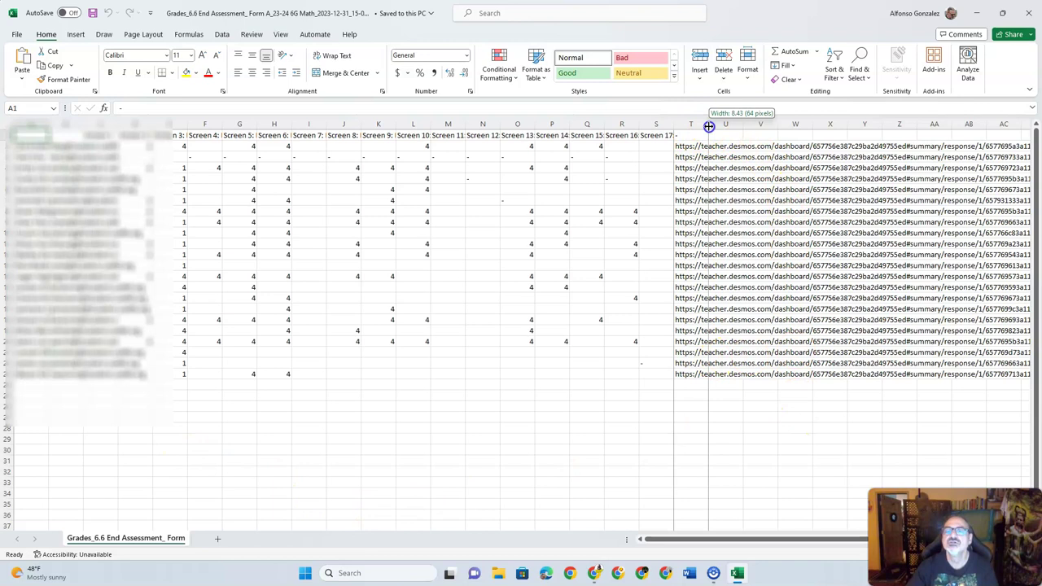
double_click(708, 123)
drag(675, 540, 798, 541)
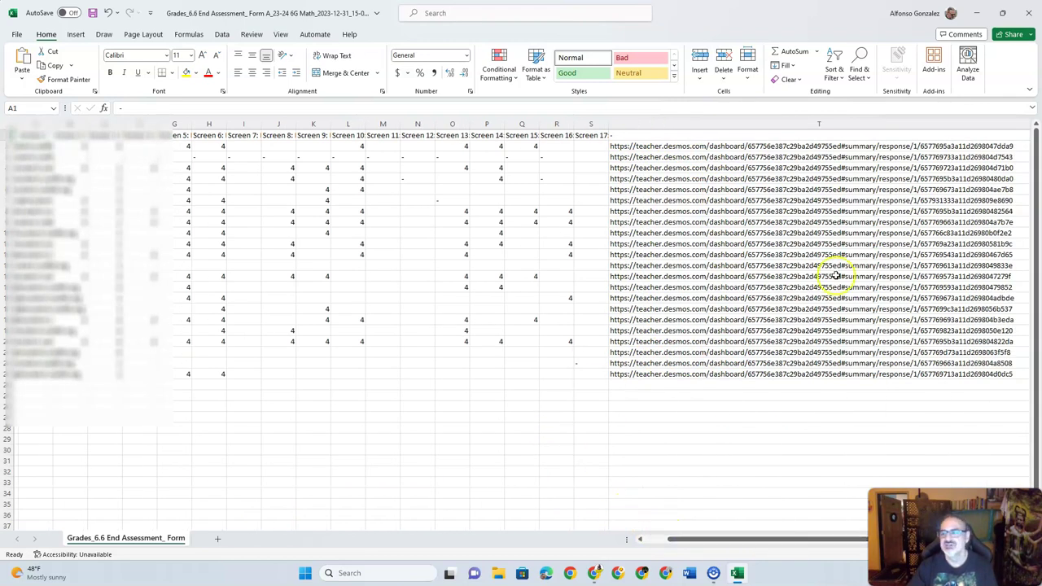
scroll(949, 233, right, 1)
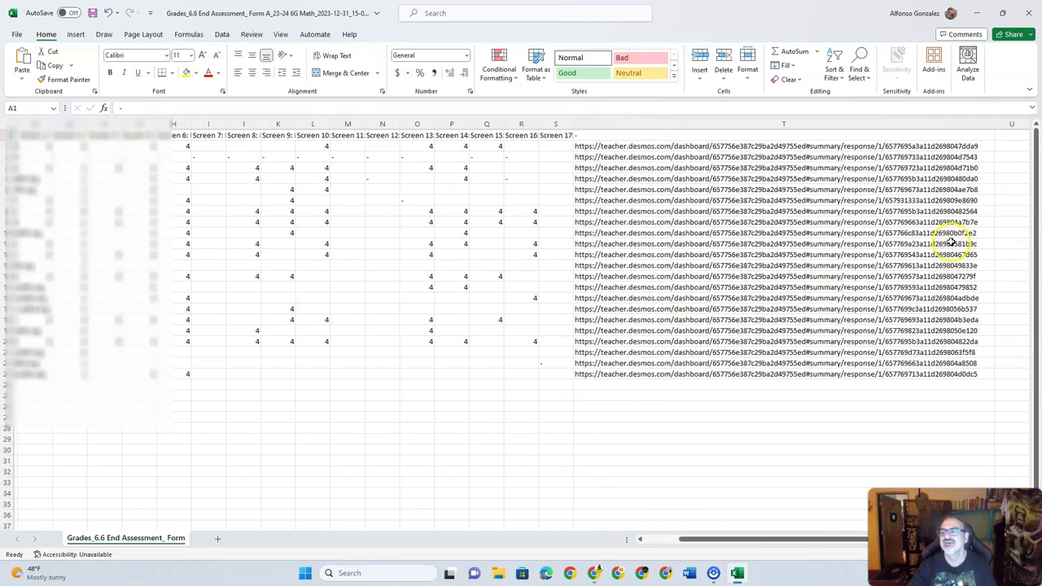
drag(995, 129, 1022, 129)
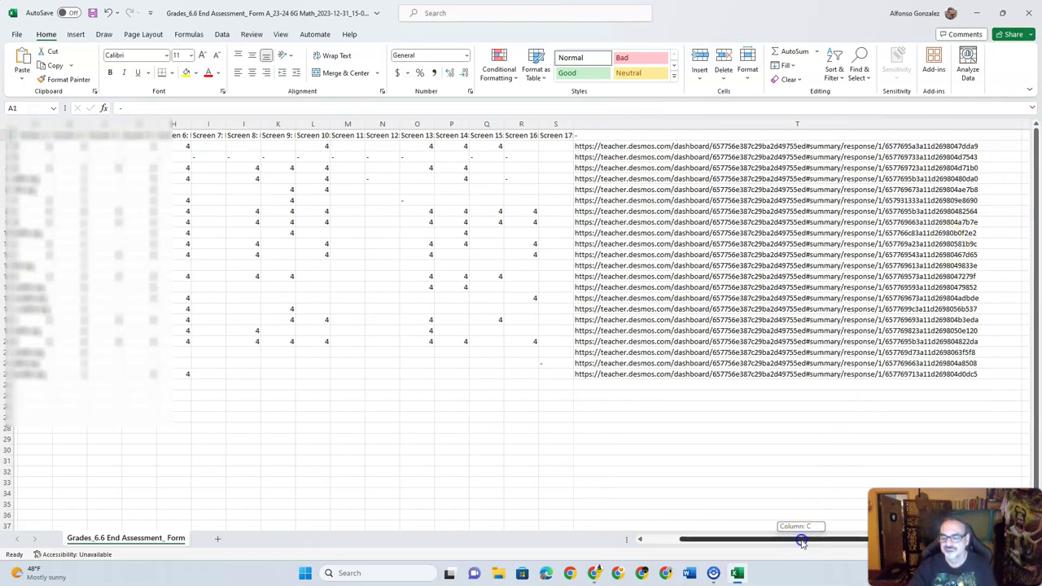
Scroll the sheet horizontally so columns C through T are visible together
drag(797, 539, 825, 542)
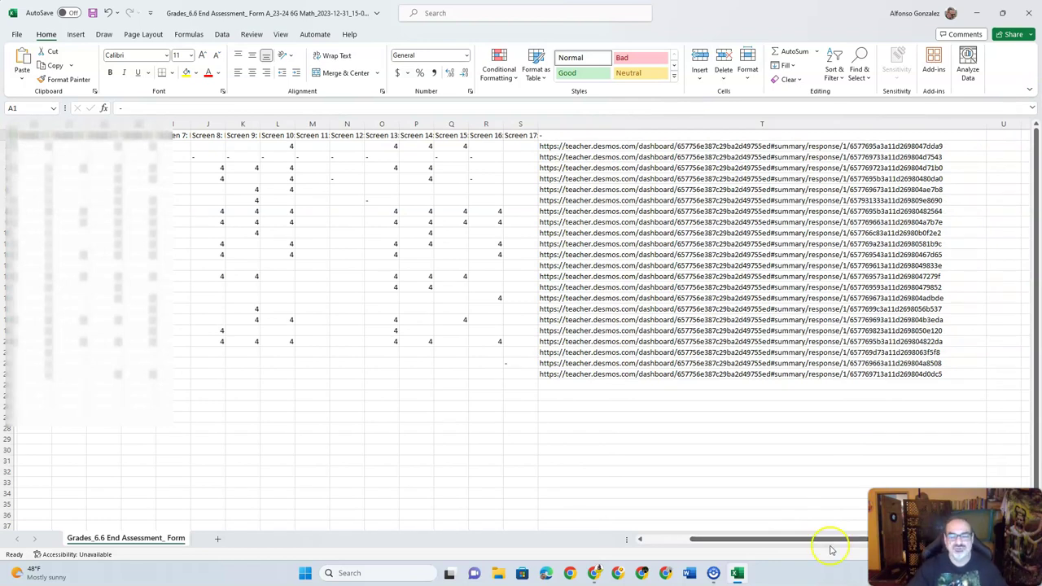
click(812, 543)
drag(811, 543, 799, 542)
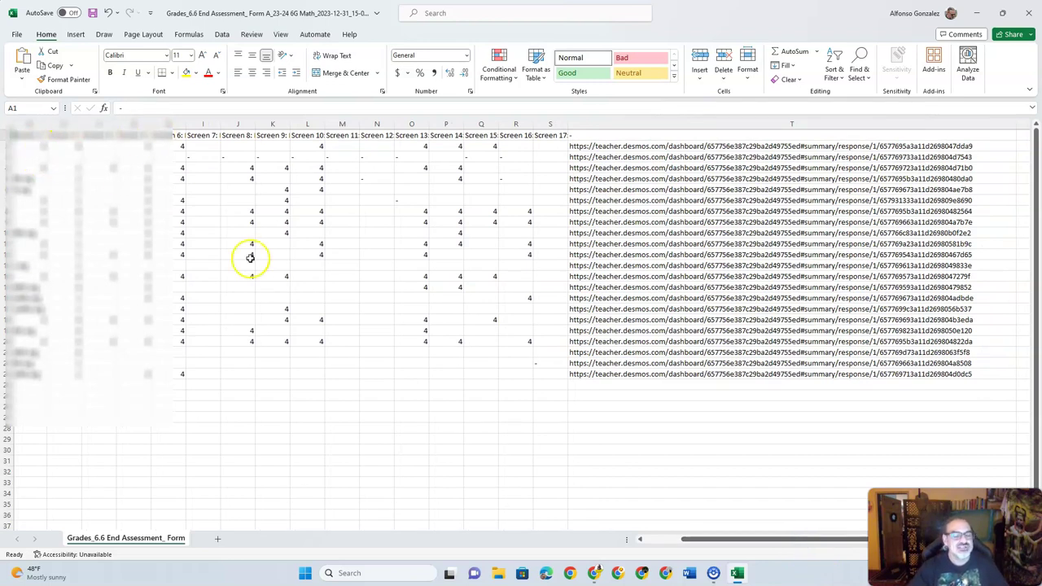
click(715, 543)
drag(715, 543, 682, 544)
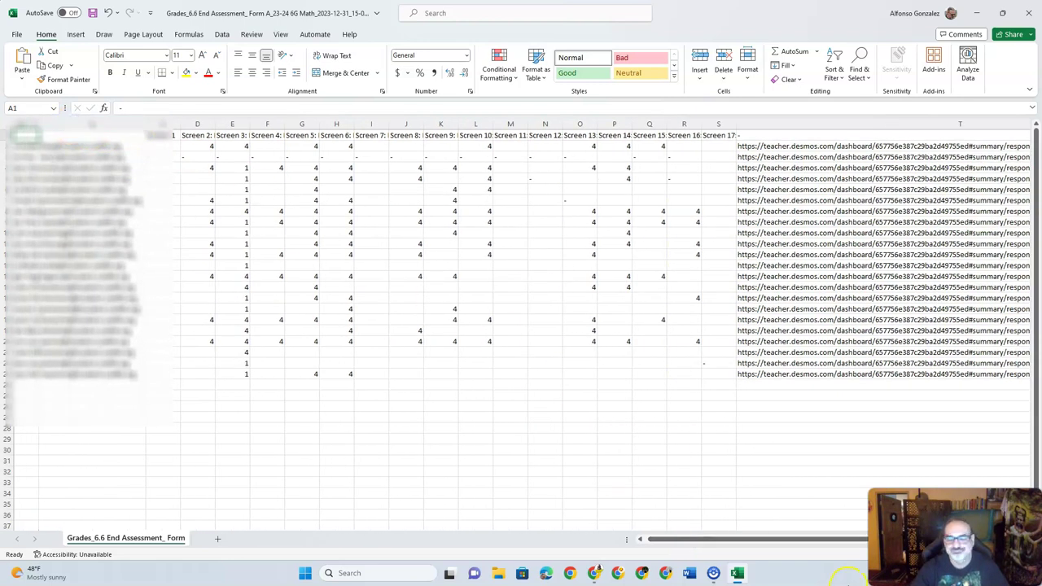
drag(803, 538, 849, 543)
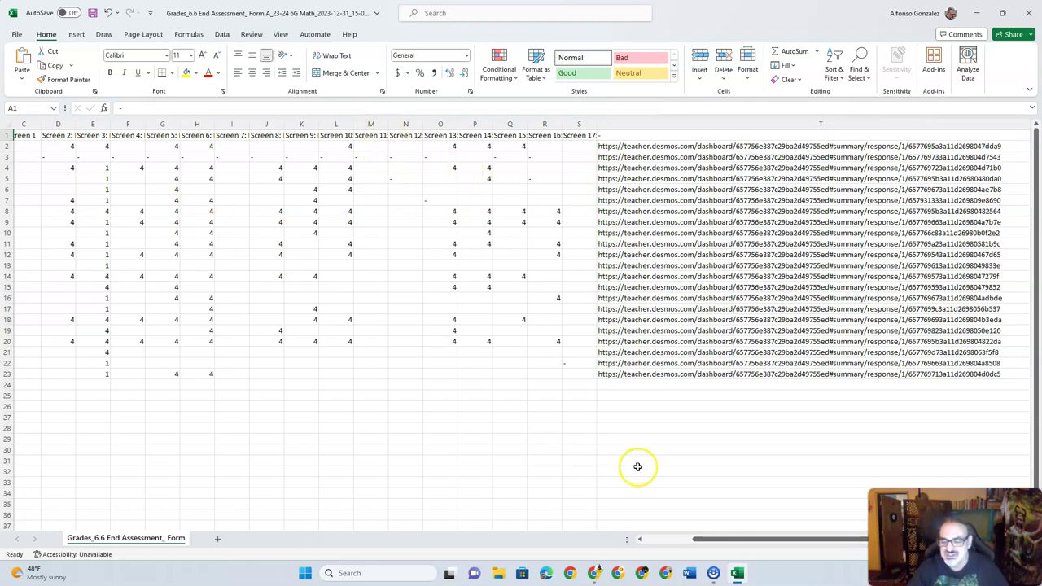
Point out the empty scores in column N and cell M10
drag(765, 541, 775, 543)
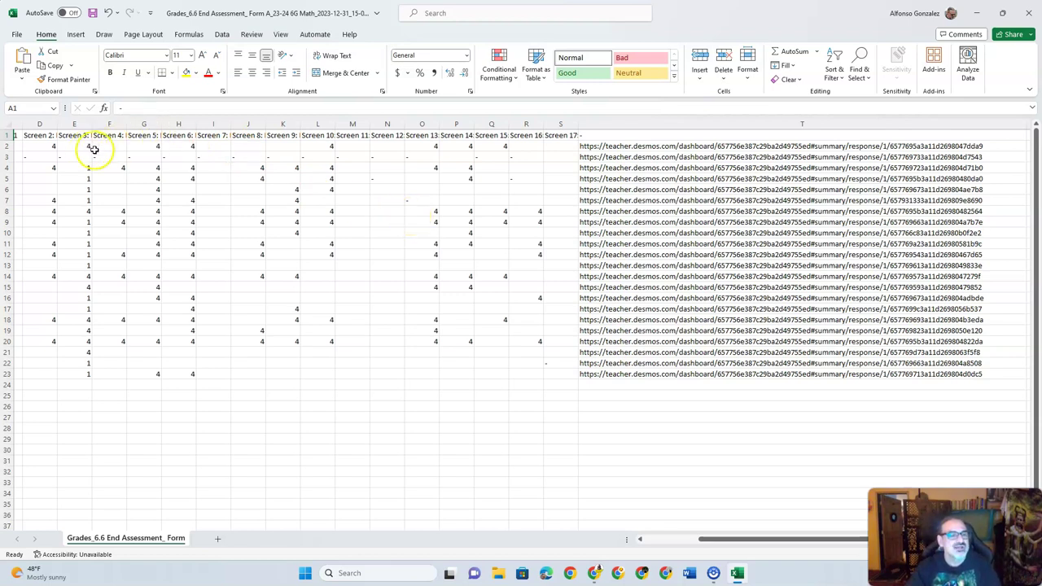
click(383, 212)
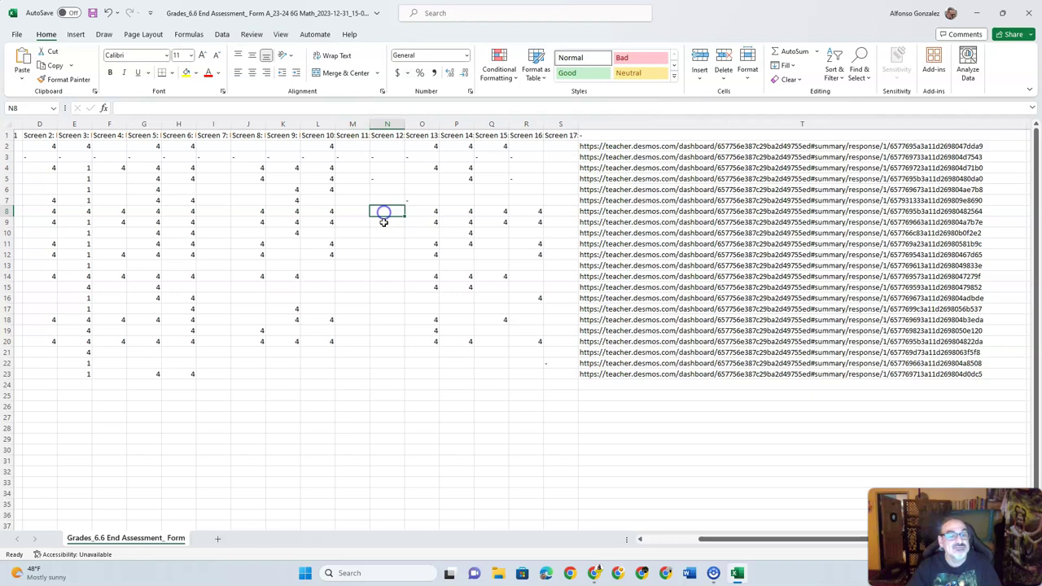
click(382, 233)
click(352, 236)
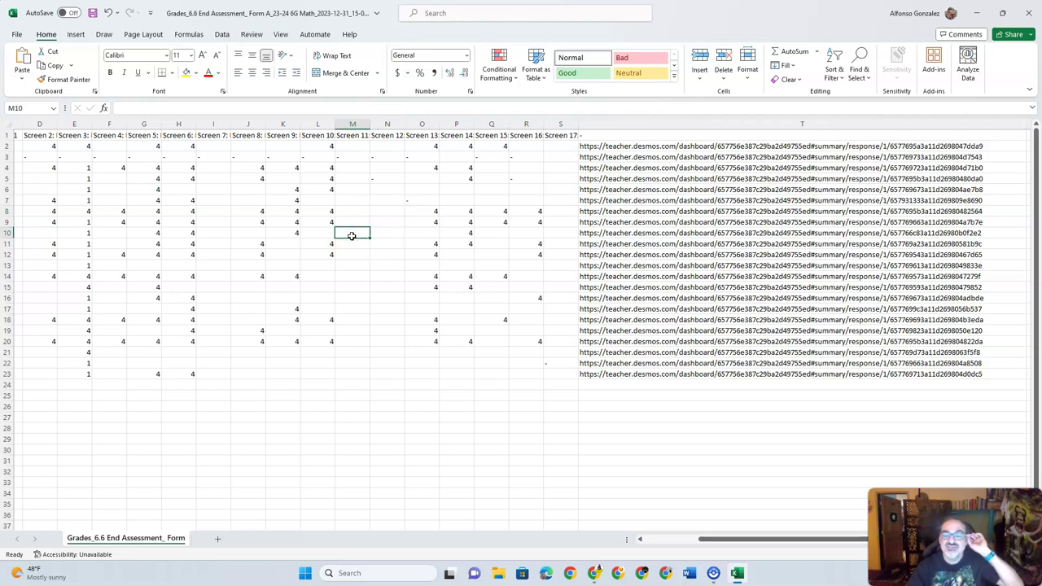
Re-enter the URL in cell T3 so it becomes a clickable hyperlink
click(686, 146)
click(686, 159)
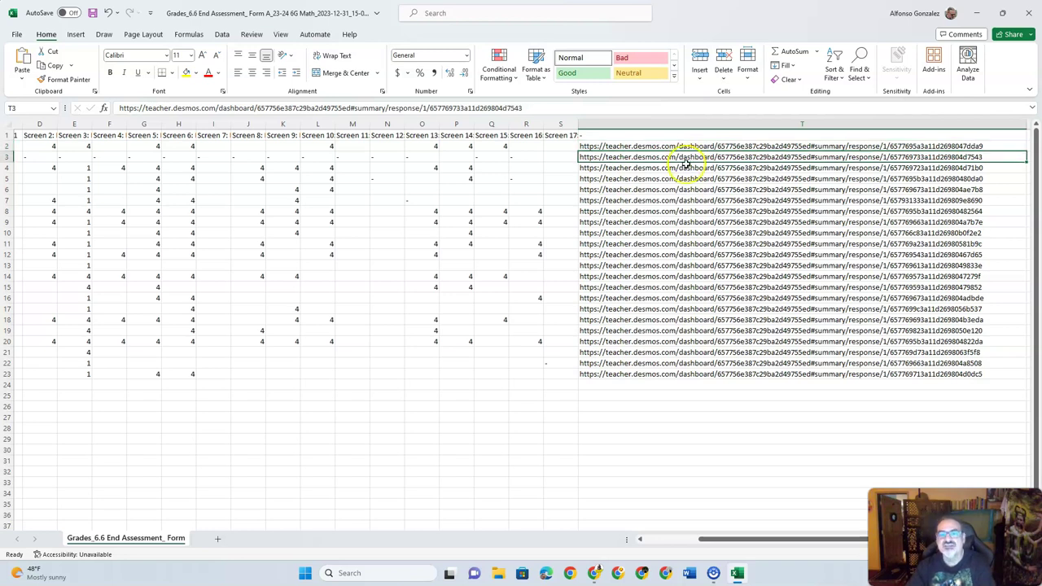
click(557, 109)
key(Return)
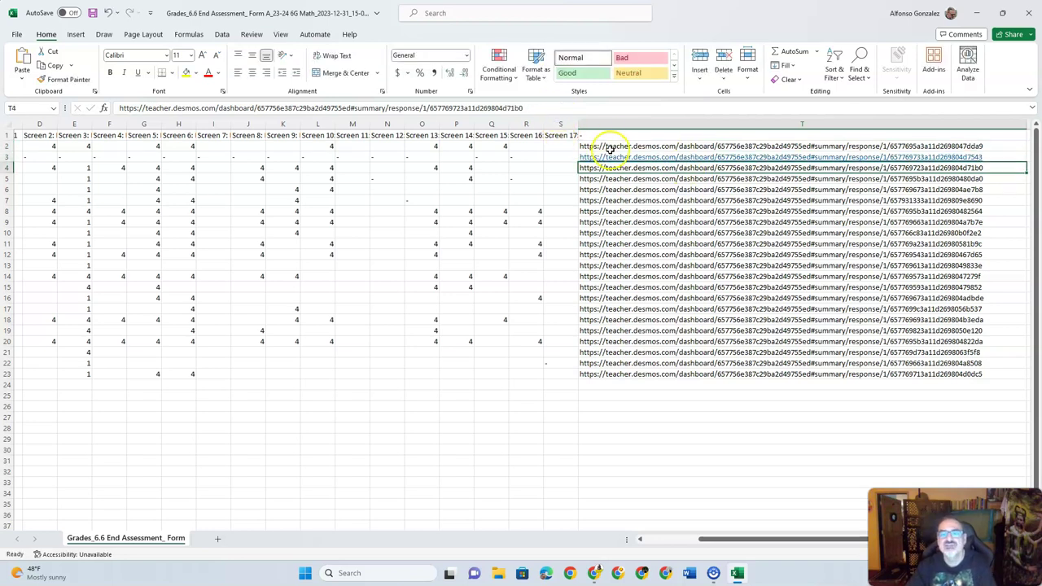
Open the T3 response link, skip verification, and advance to the Problem 2 screen
click(616, 159)
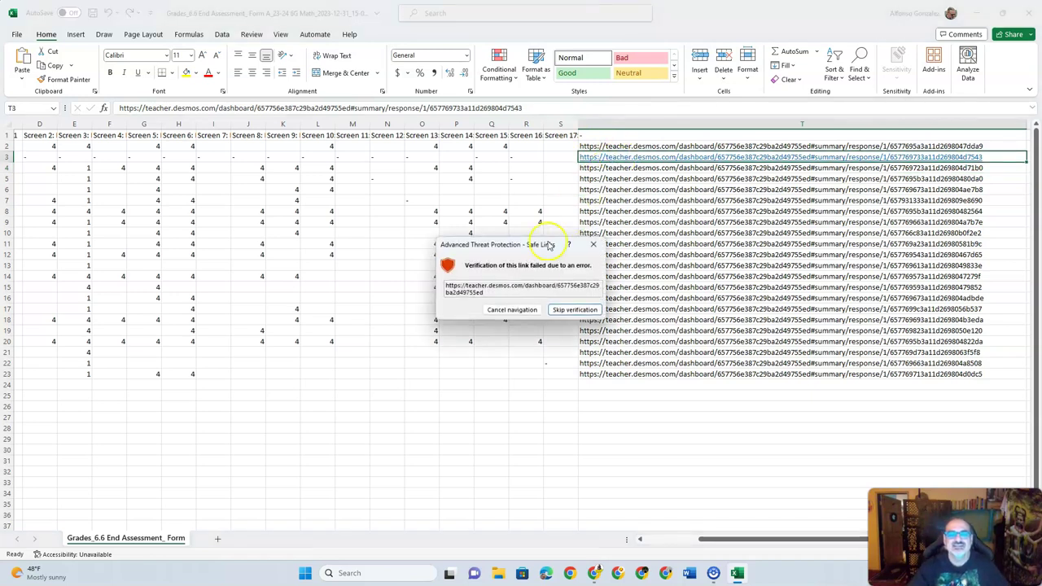
click(566, 310)
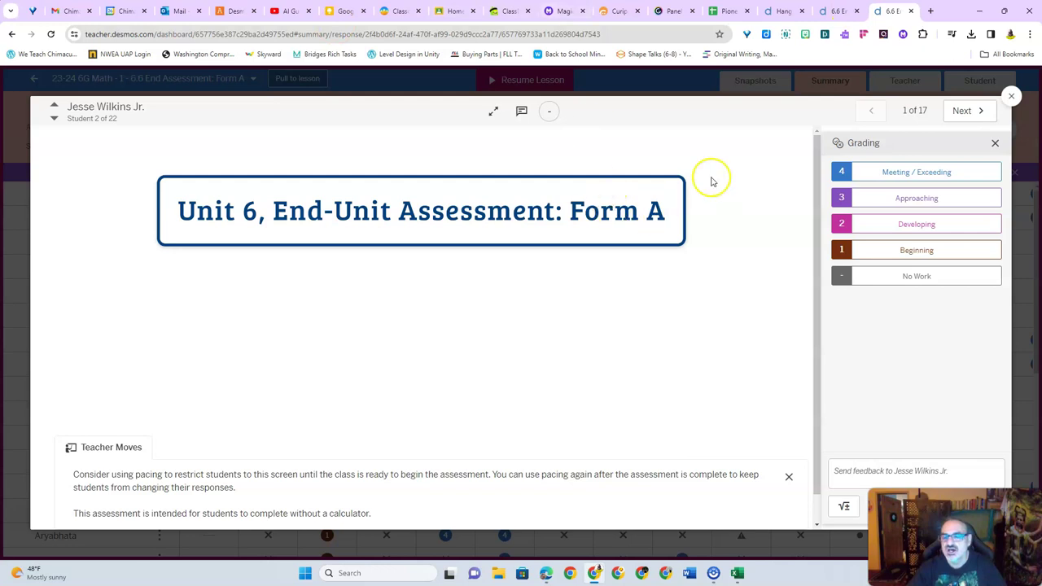
click(962, 114)
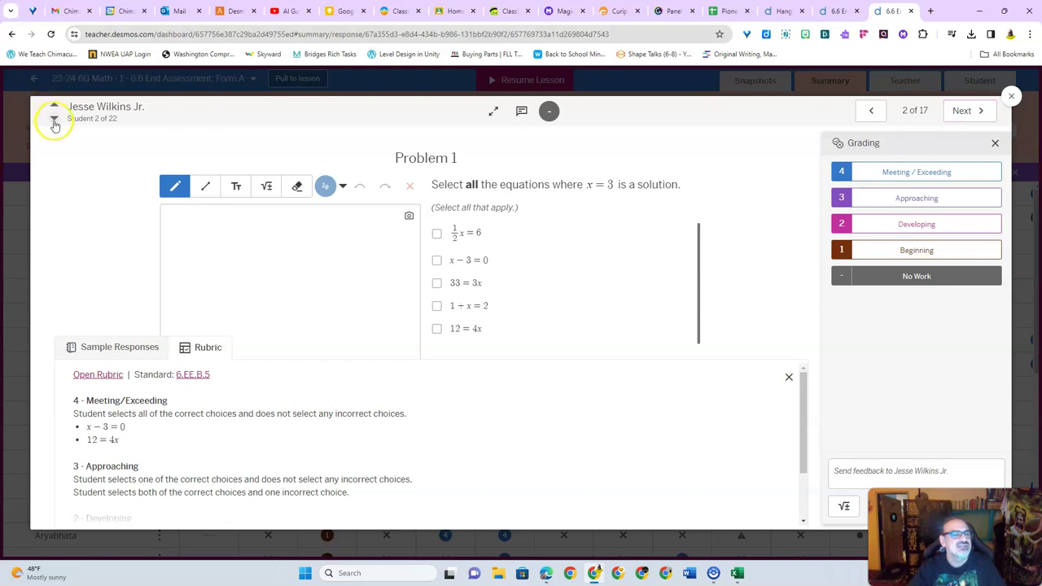
click(966, 113)
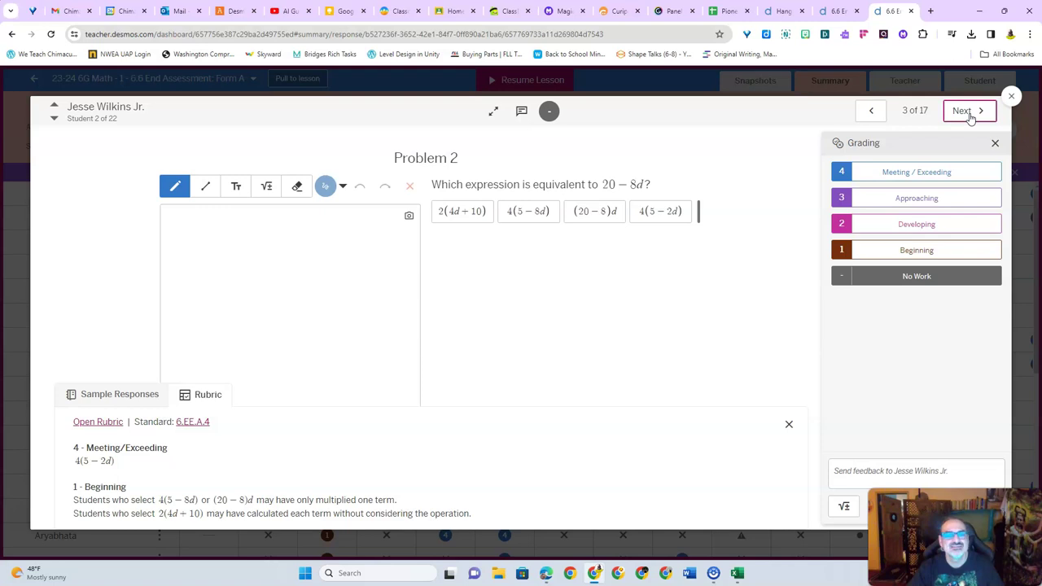
Step to the following students' Problem 2 responses, reaching student 4 of 22
click(54, 120)
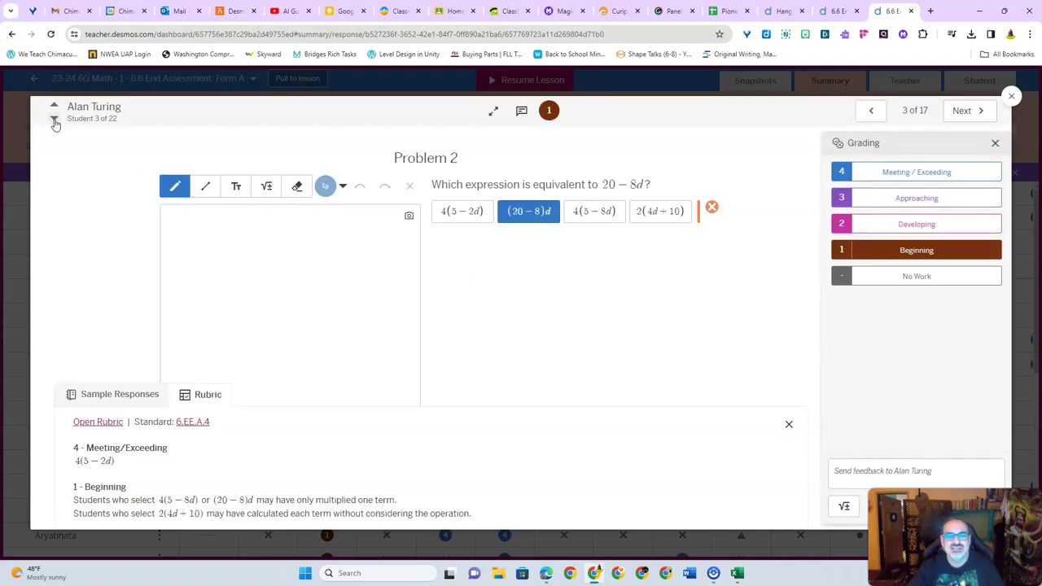
click(55, 121)
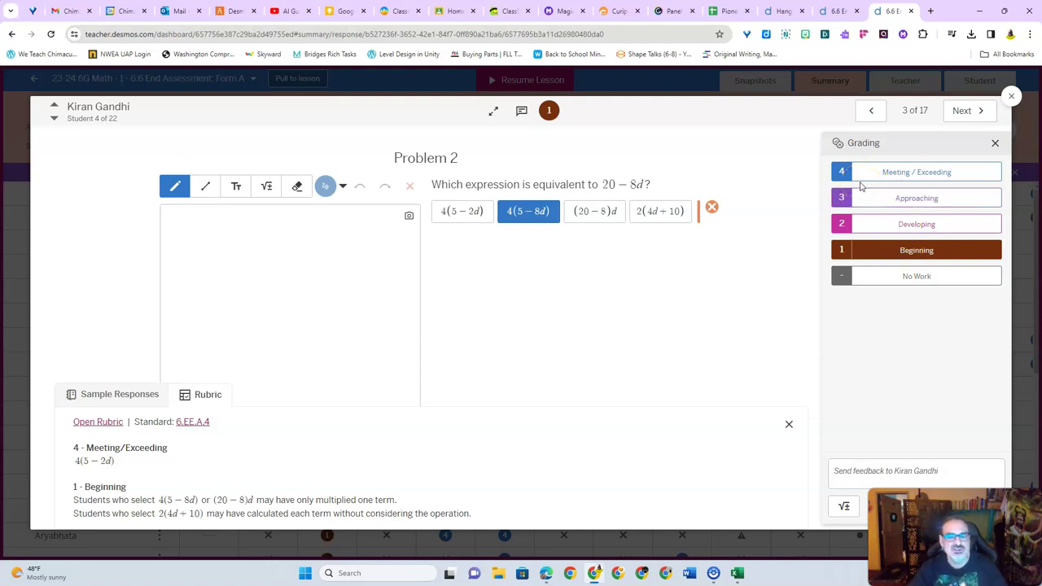
click(847, 190)
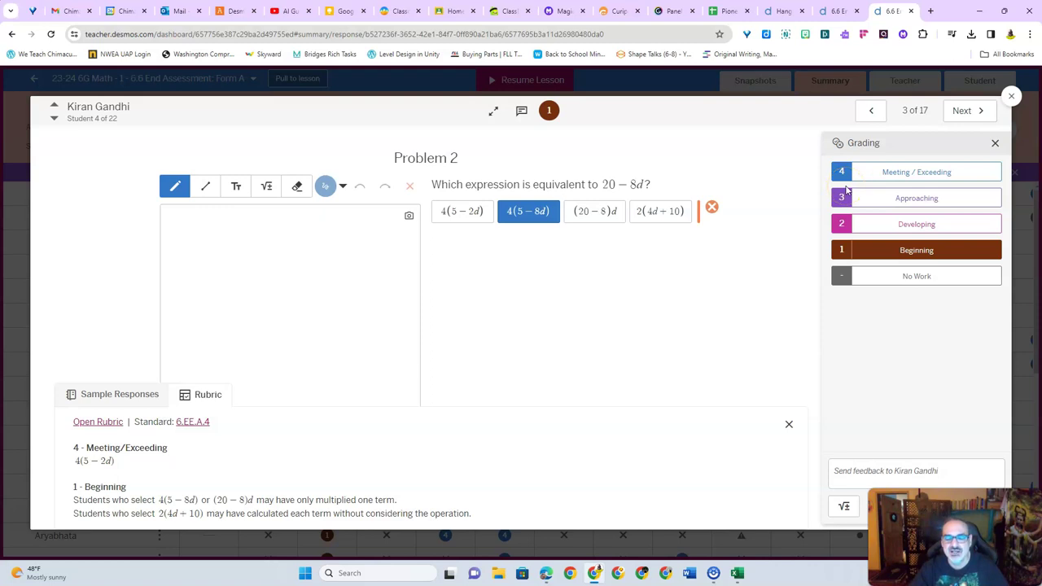
Enter Screen 7 scores of 3 in I2 and 2 in I4, then select D2:R22
click(737, 573)
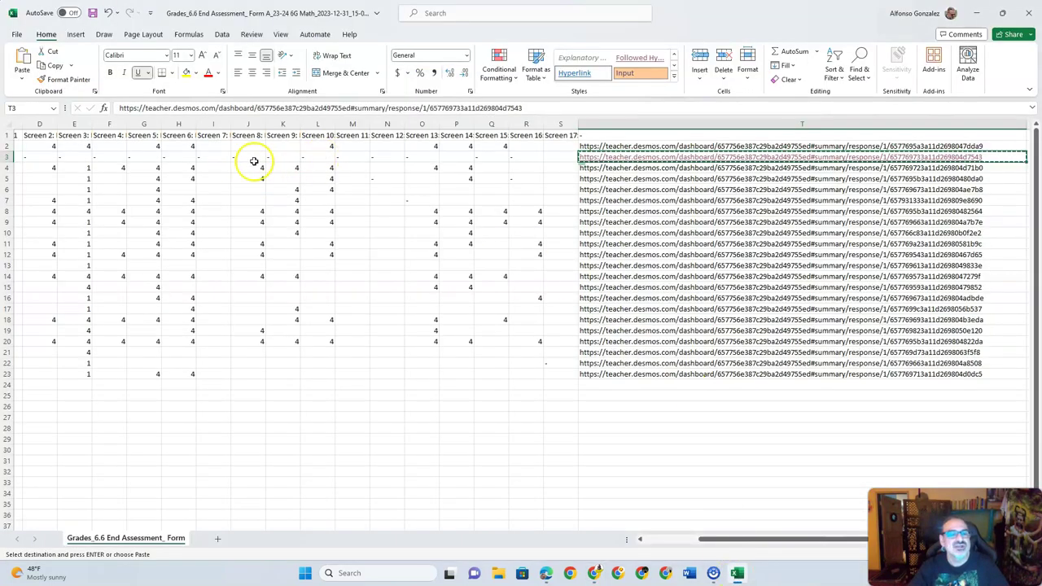
click(211, 147)
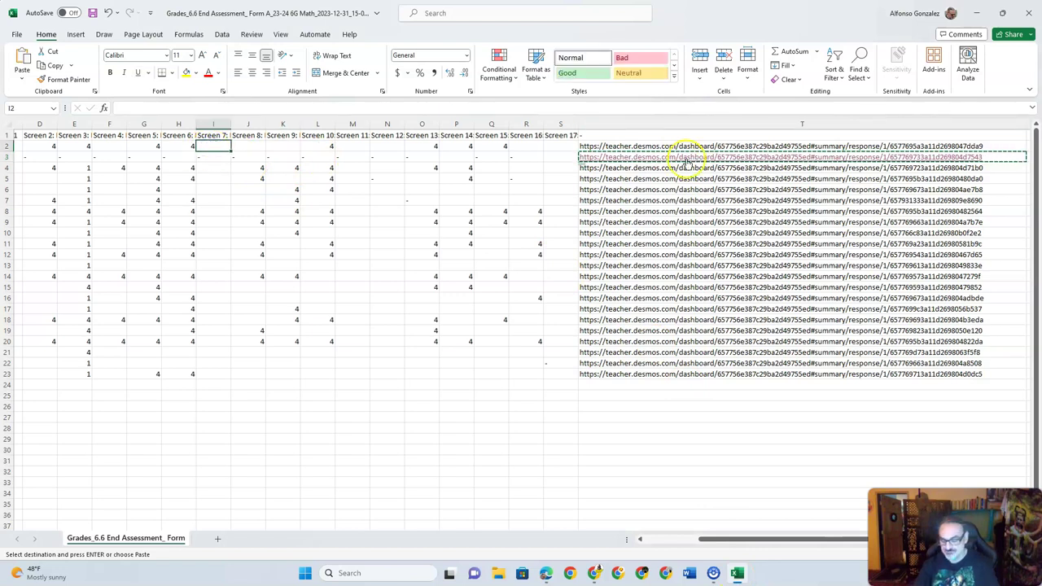
text(3)
key(Return)
key(Return)
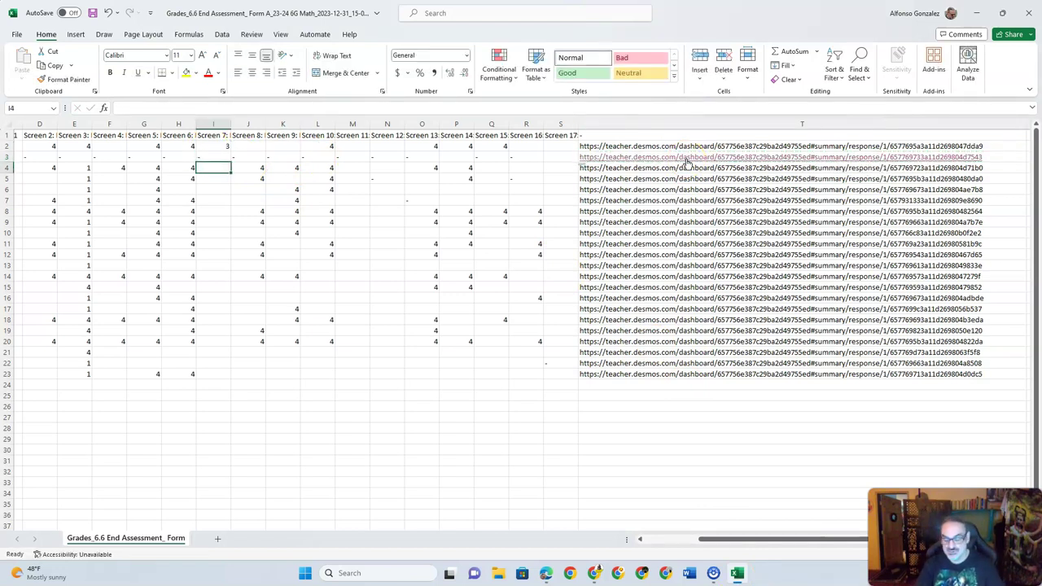
text(2)
key(Return)
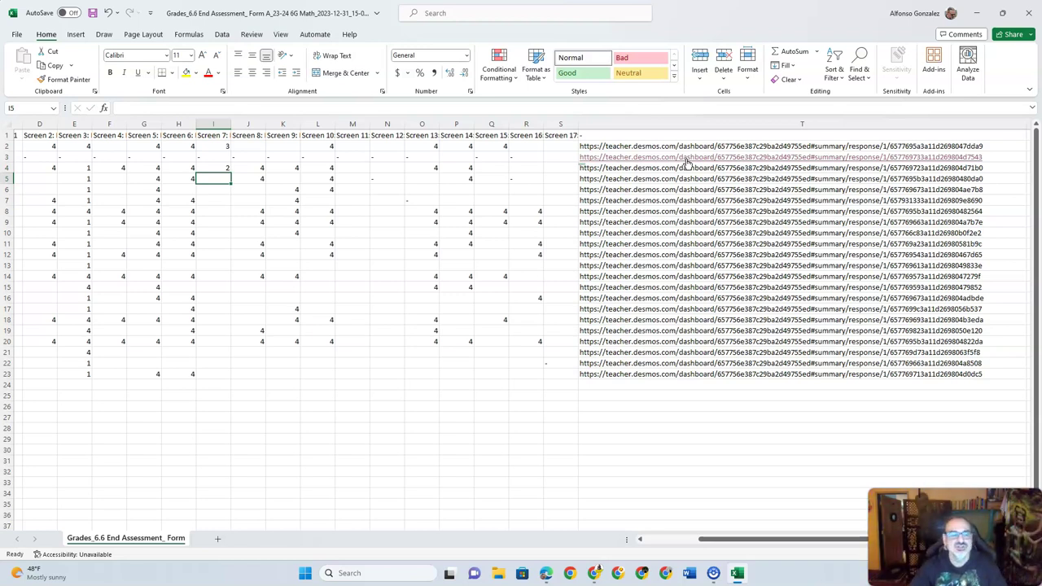
drag(27, 145, 541, 364)
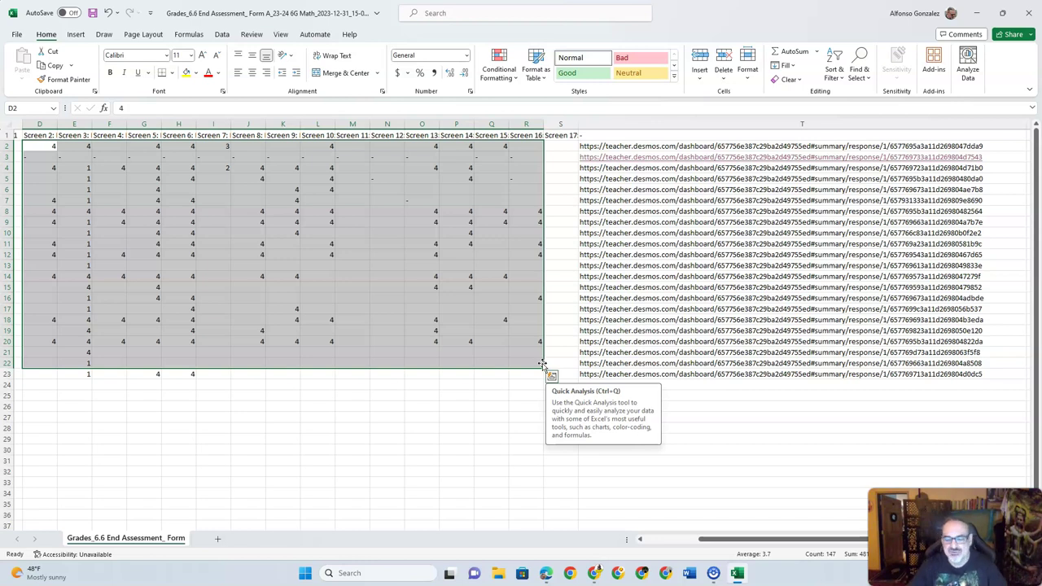
mouse_move(743, 575)
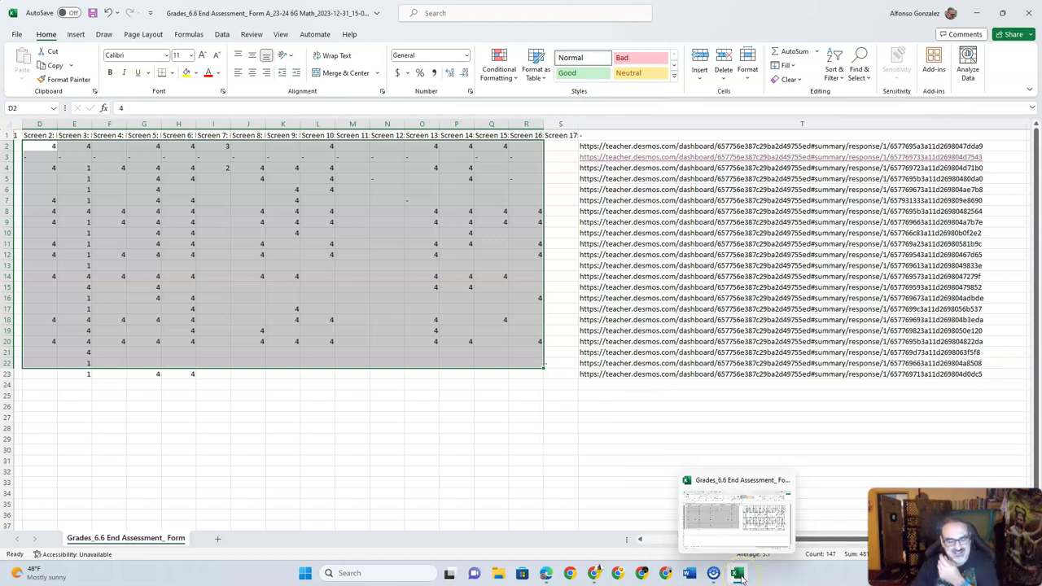
Read through the Grade 6 Expressions & Equations standards, 6.EE.A.1 to 6.EE.C.9
click(600, 574)
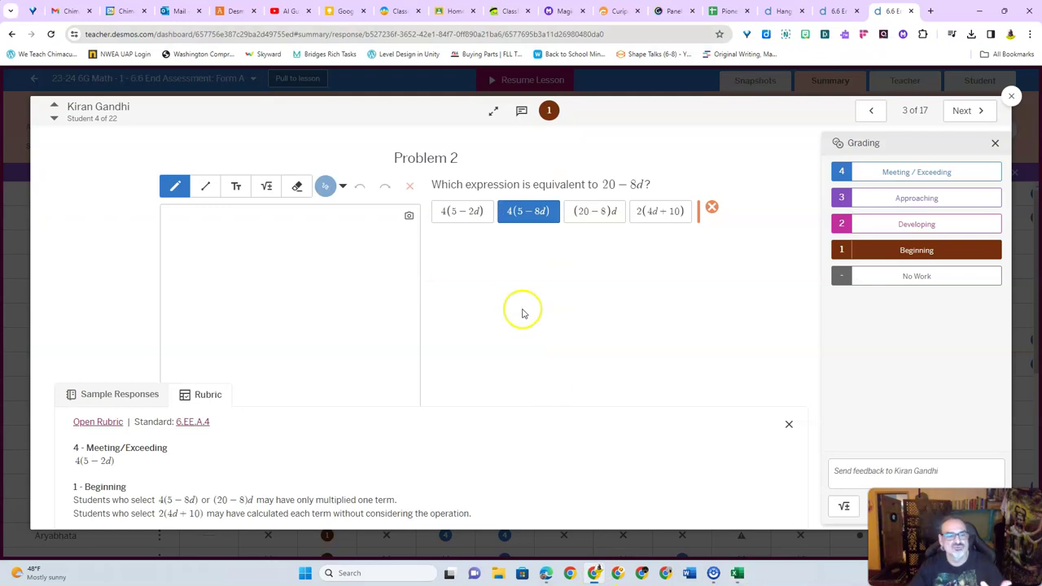
click(189, 421)
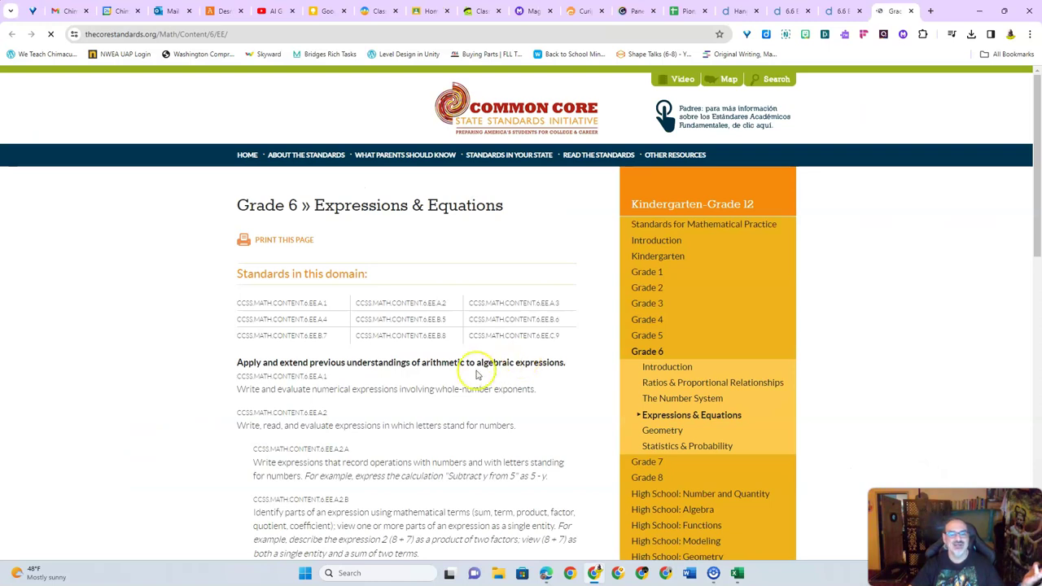
scroll(477, 370, down, 1)
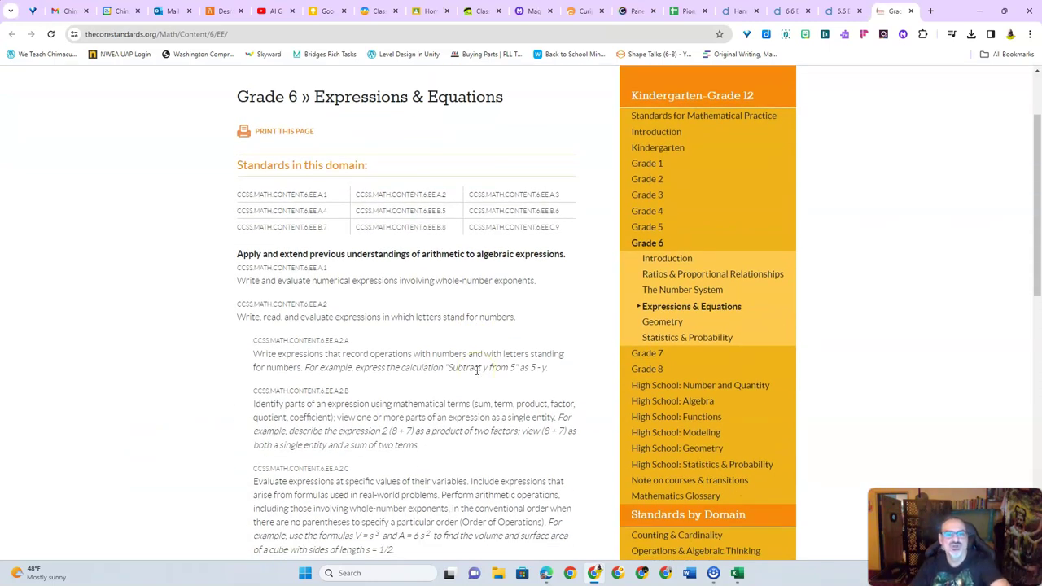
scroll(478, 368, down, 1)
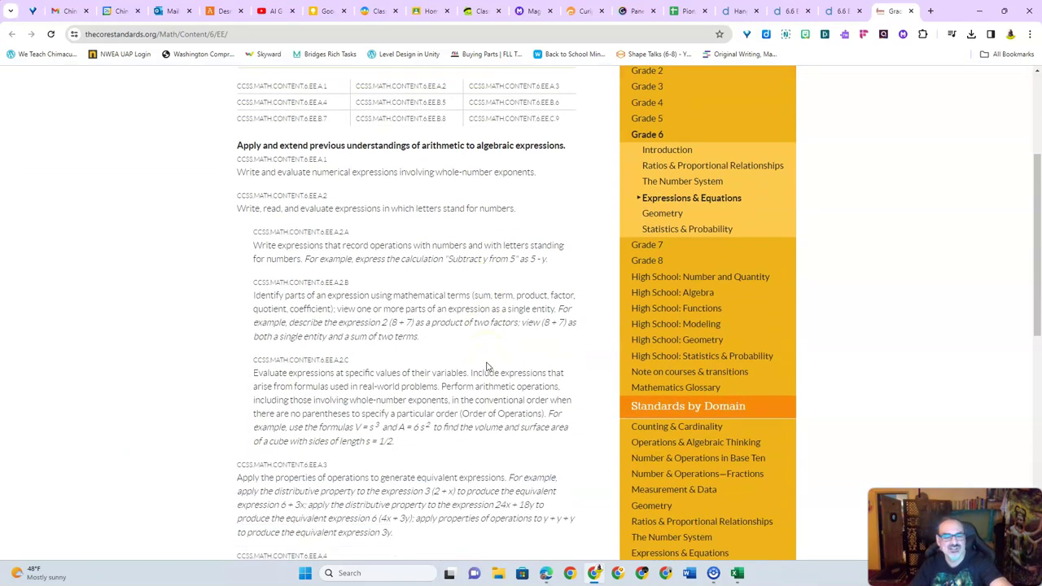
scroll(486, 366, up, 2)
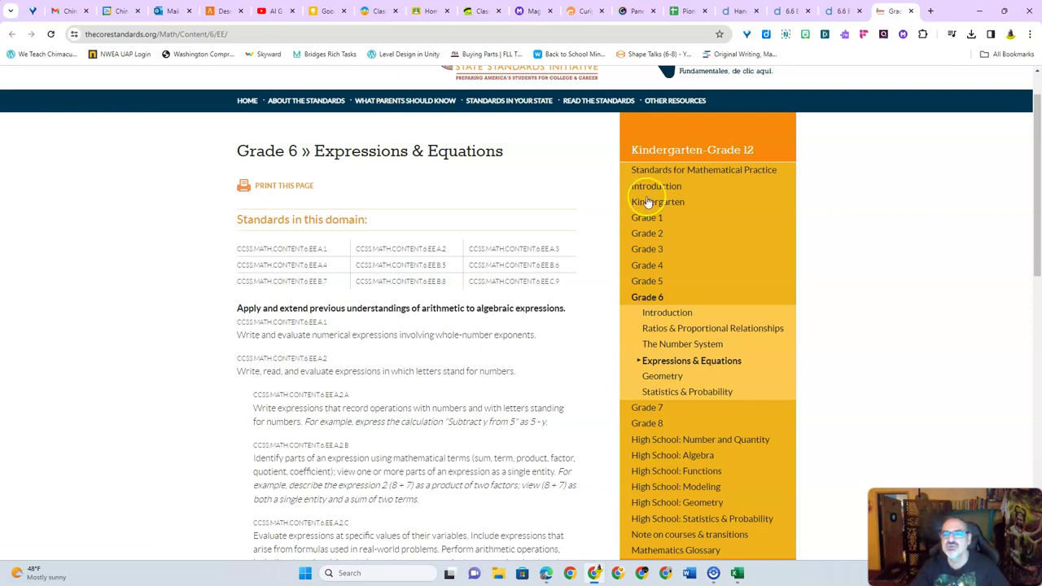
Open the Unit 6.6 End Assessment Form A rubric PDF, view page 2, then return to Problem 2
click(834, 13)
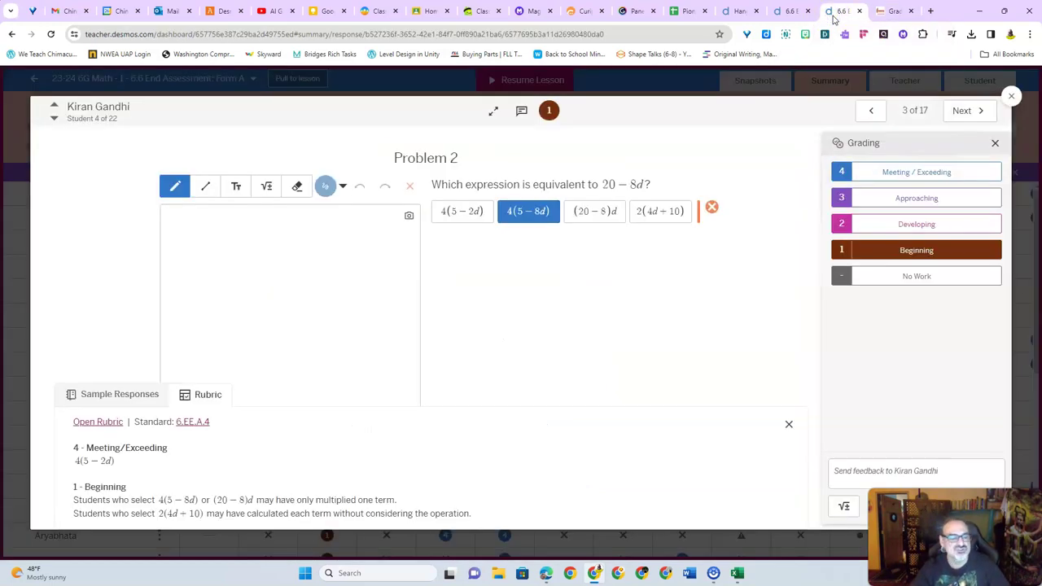
click(93, 425)
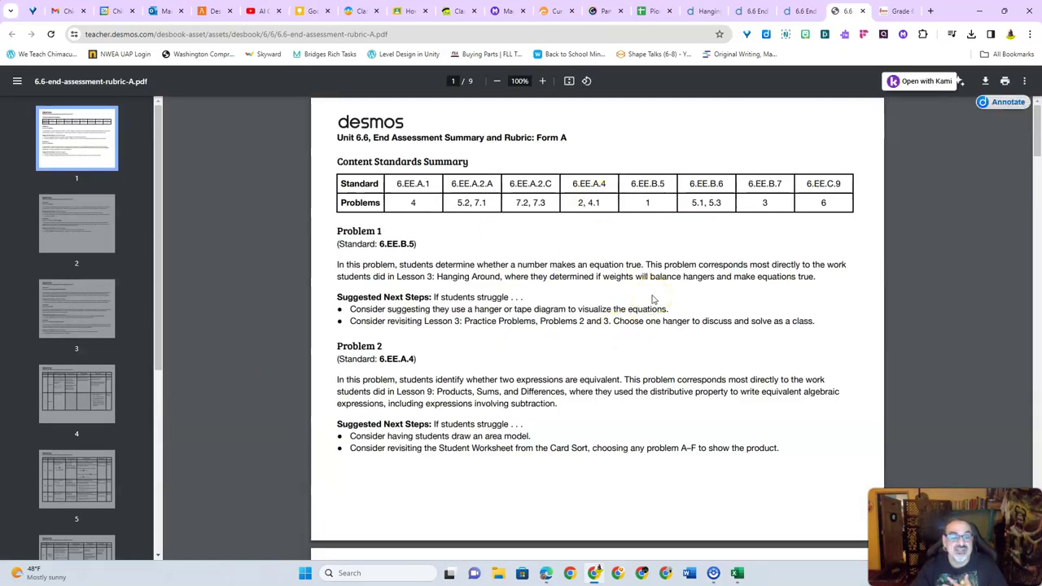
scroll(652, 300, down, 5)
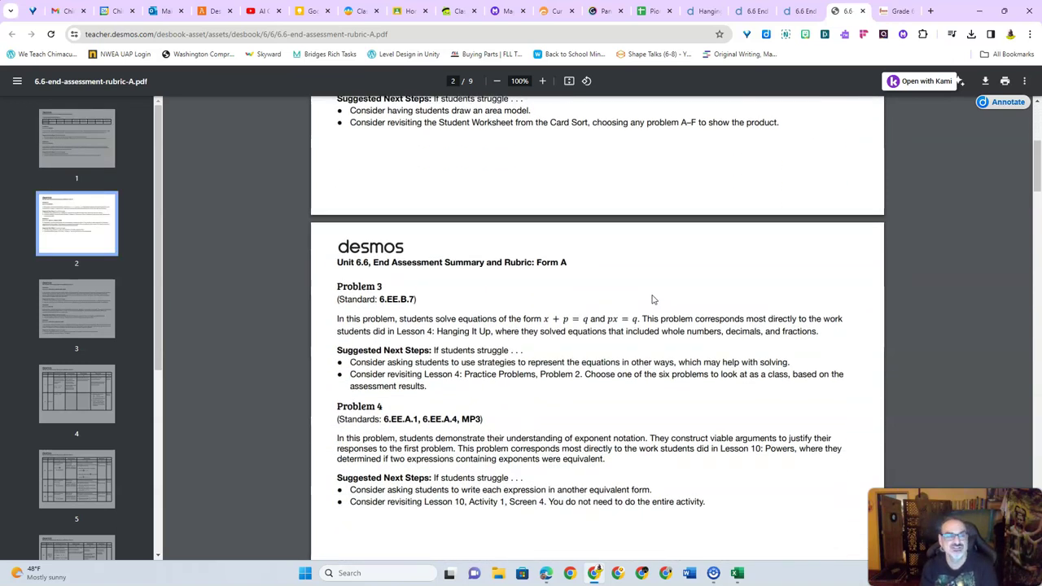
key(ctrl+shift+Tab)
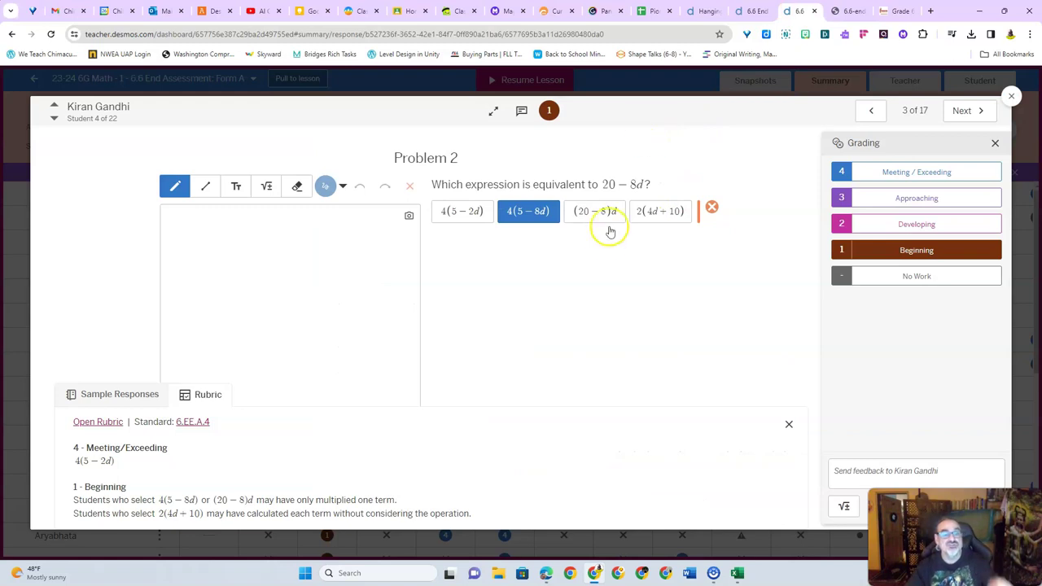
Bring the exported grades sheet back up in Excel and clear the selected score range
click(738, 575)
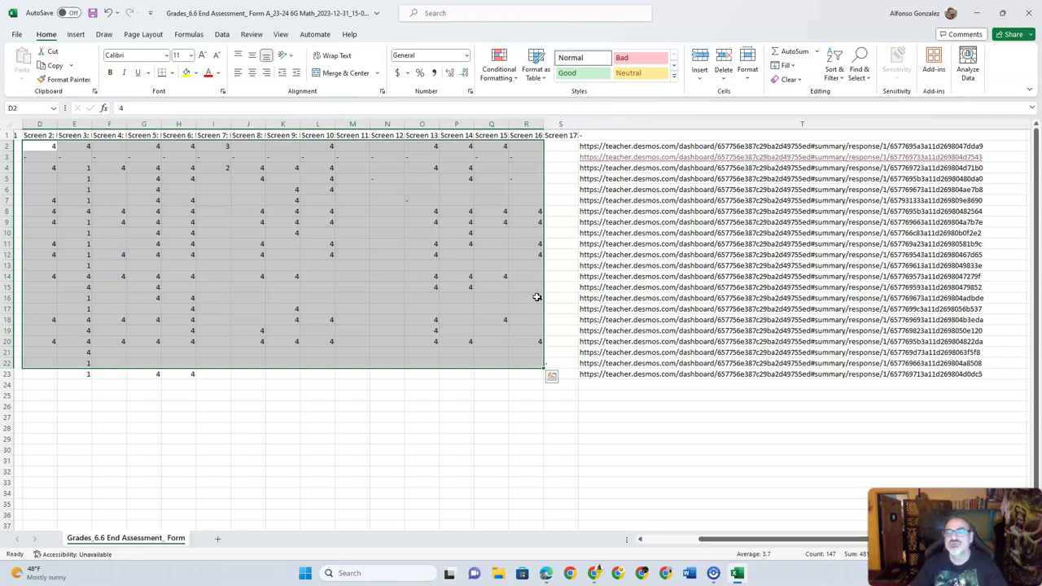
click(557, 190)
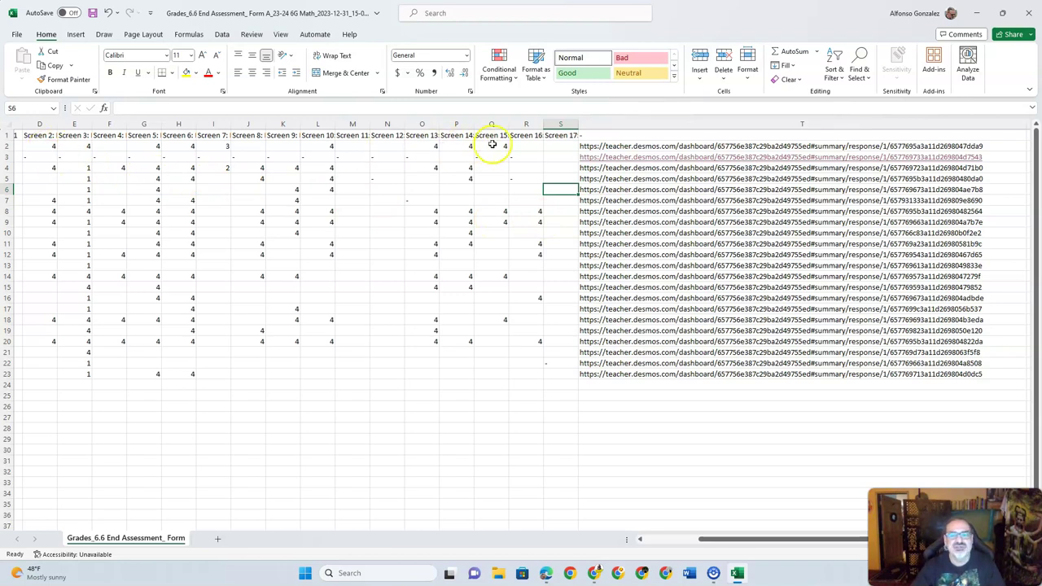
Insert a blank column T before the response links, head it 'Final Score', and widen it
click(587, 124)
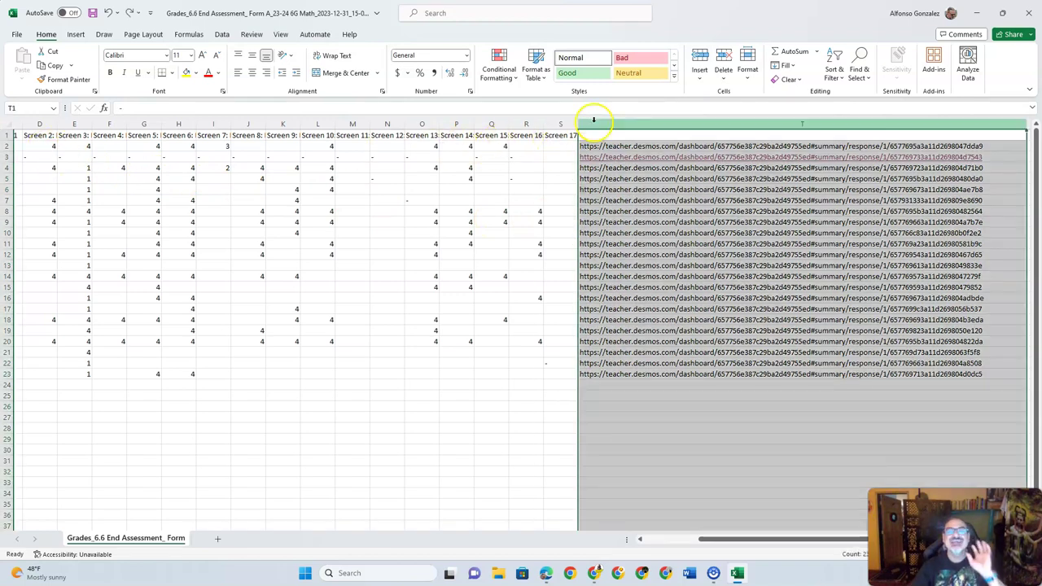
click(701, 76)
click(712, 124)
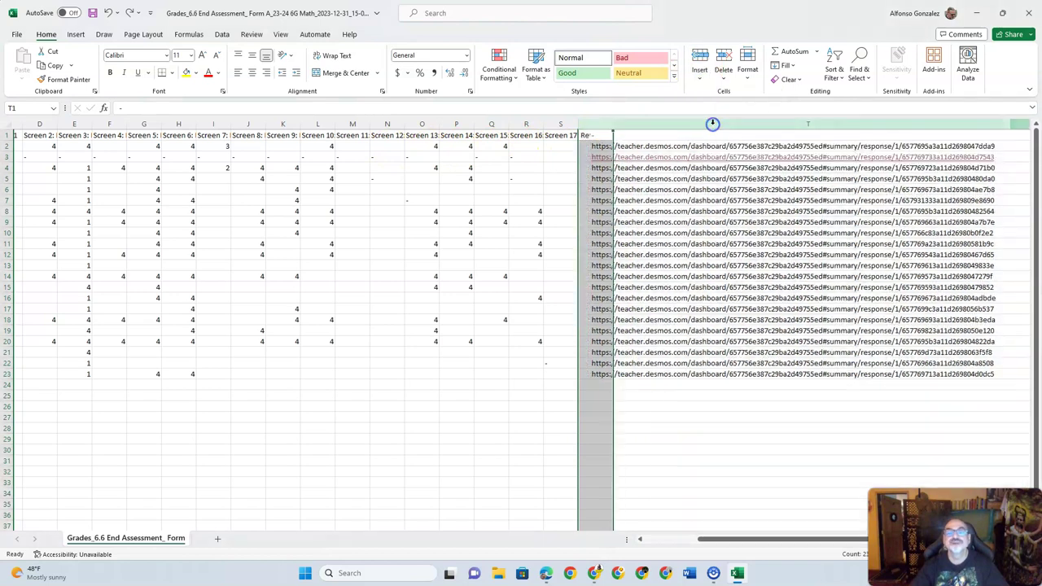
click(599, 133)
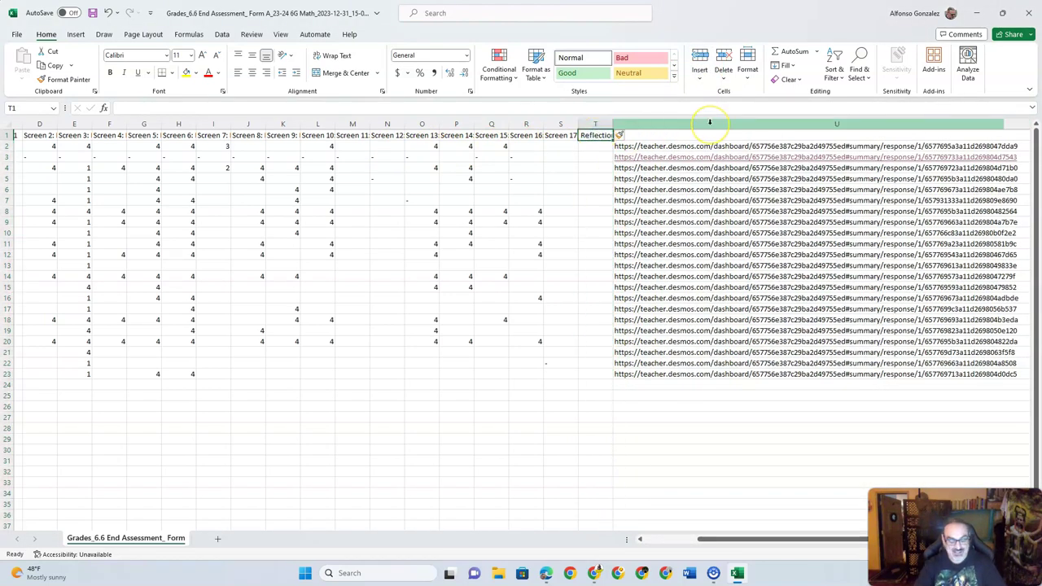
text(Final Score)
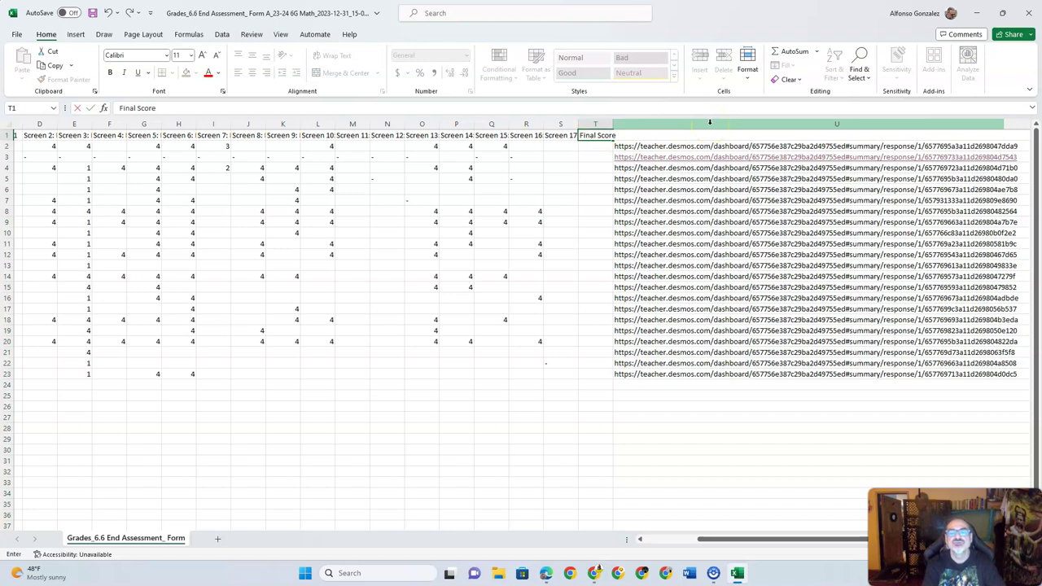
key(Return)
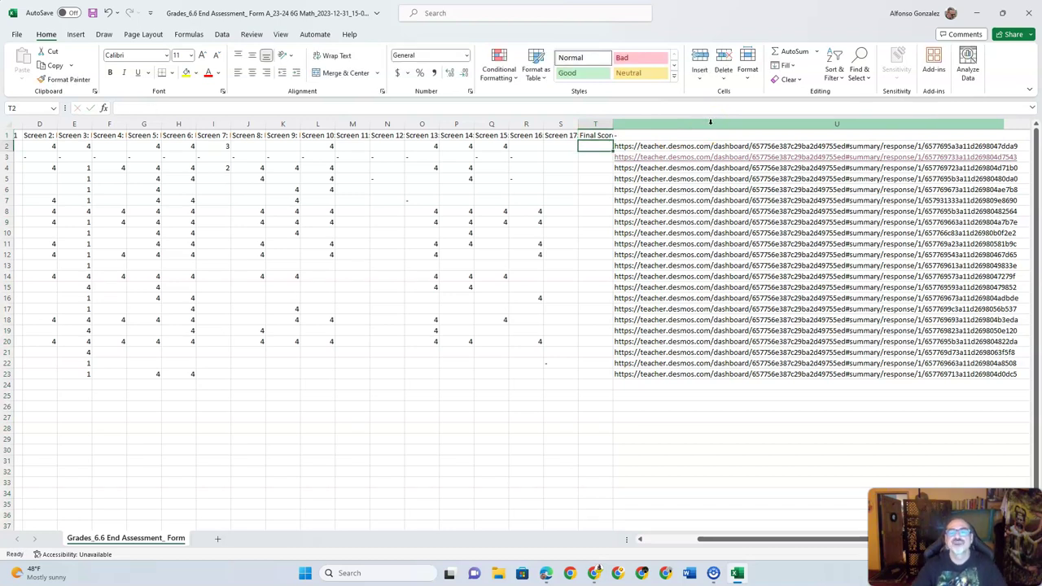
drag(613, 123, 619, 124)
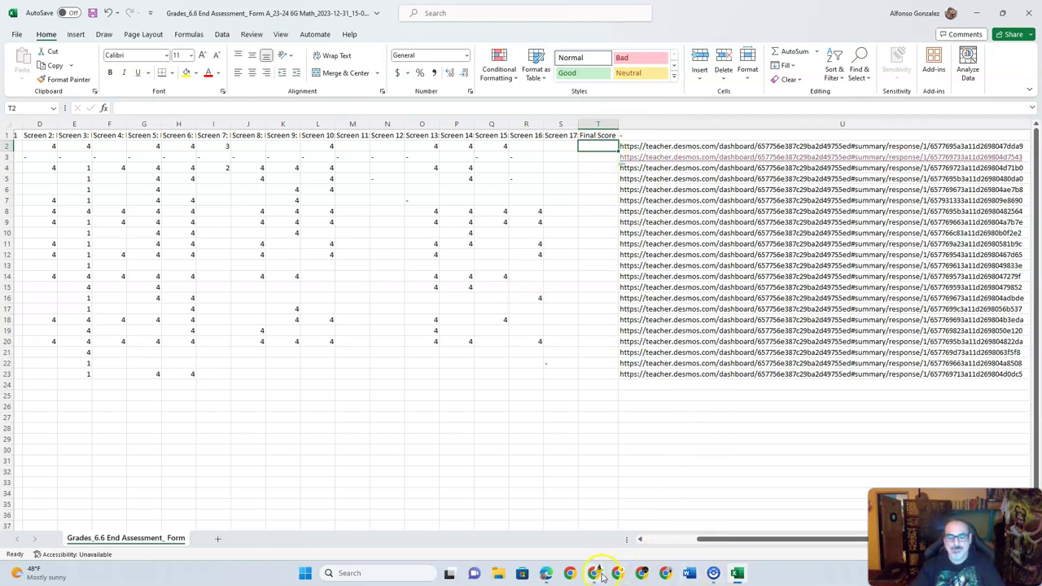
Return to the Desmos class summary dashboard and open the assessment title dropdown
click(641, 573)
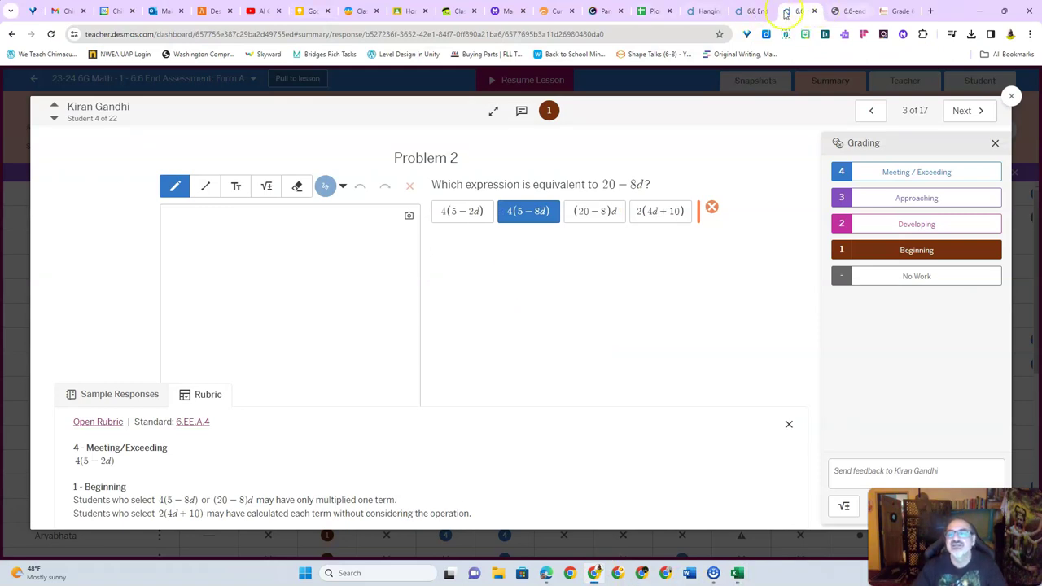
click(747, 11)
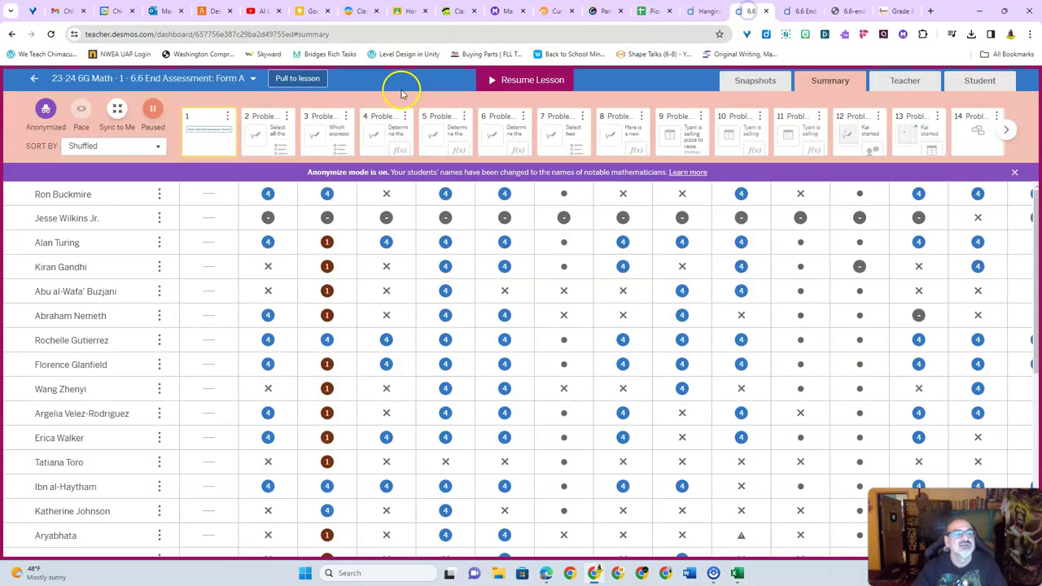
click(234, 78)
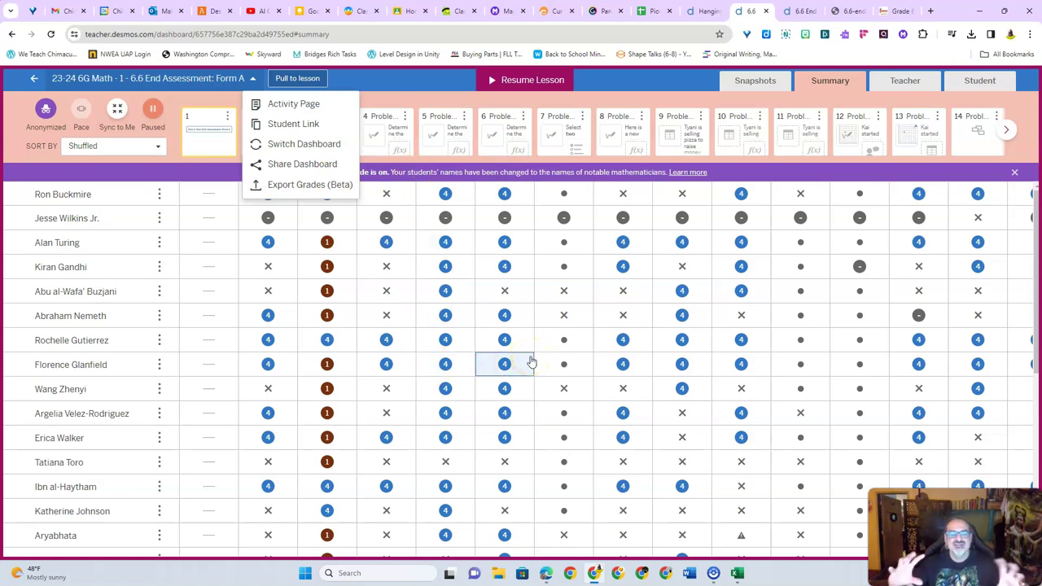
Grade one student's empty Problem 3.3 response as No Work and close it
click(495, 290)
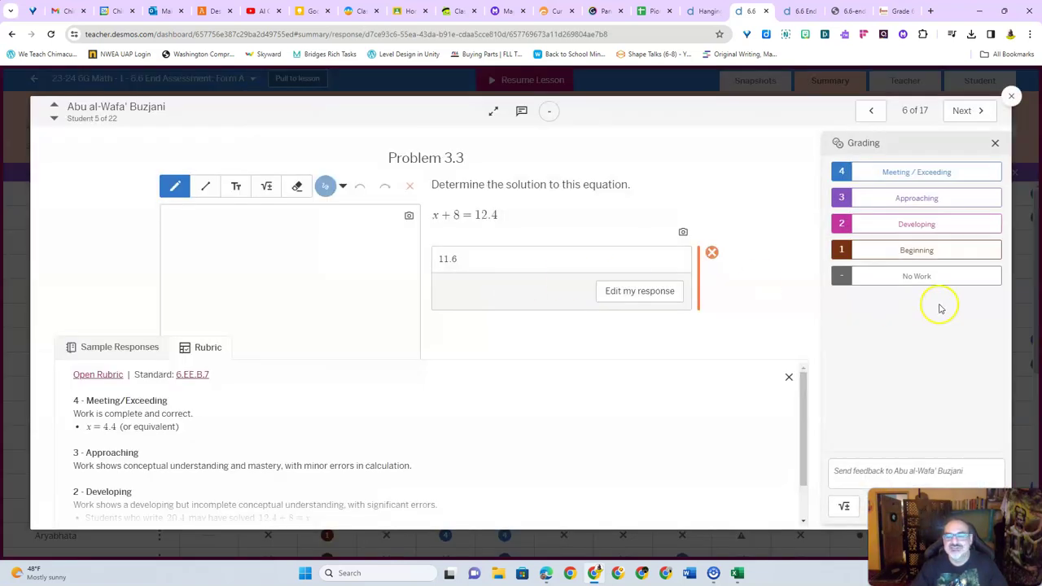
click(890, 273)
click(1011, 96)
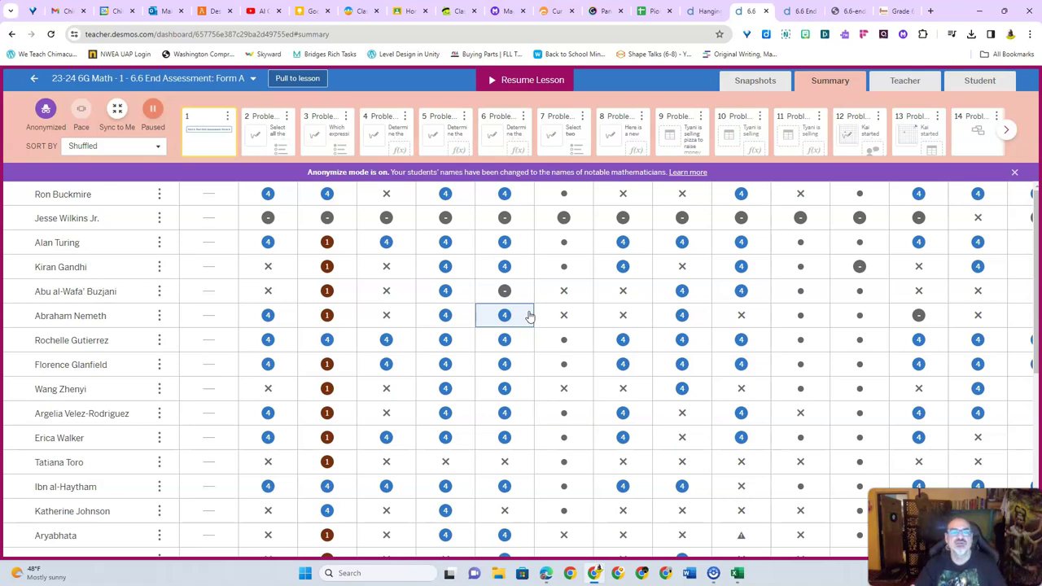
click(159, 517)
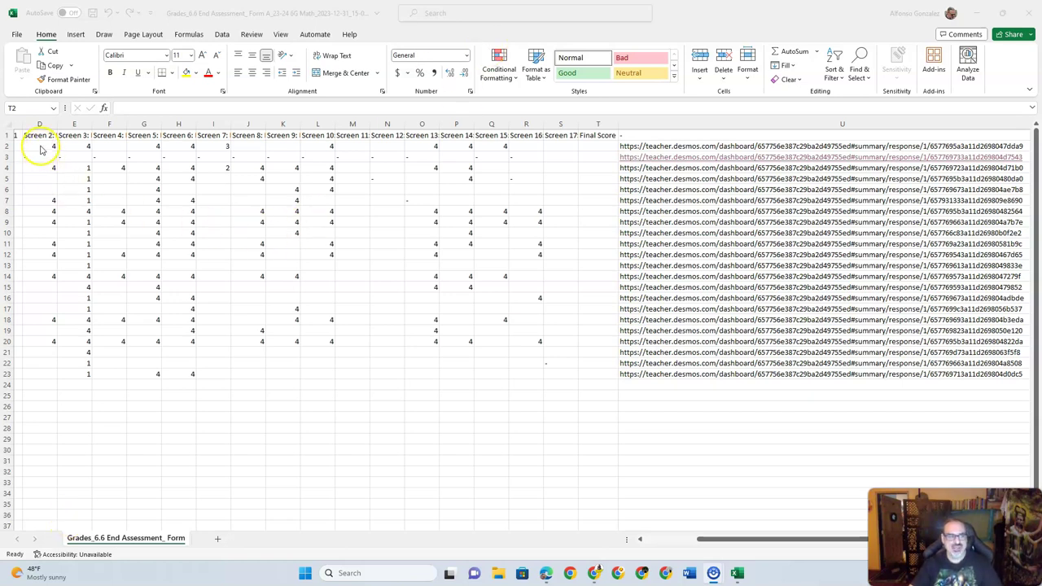
Select scores D2:S23 in Excel to read the 3.68 average, then return to Desmos
click(41, 179)
drag(49, 142, 556, 374)
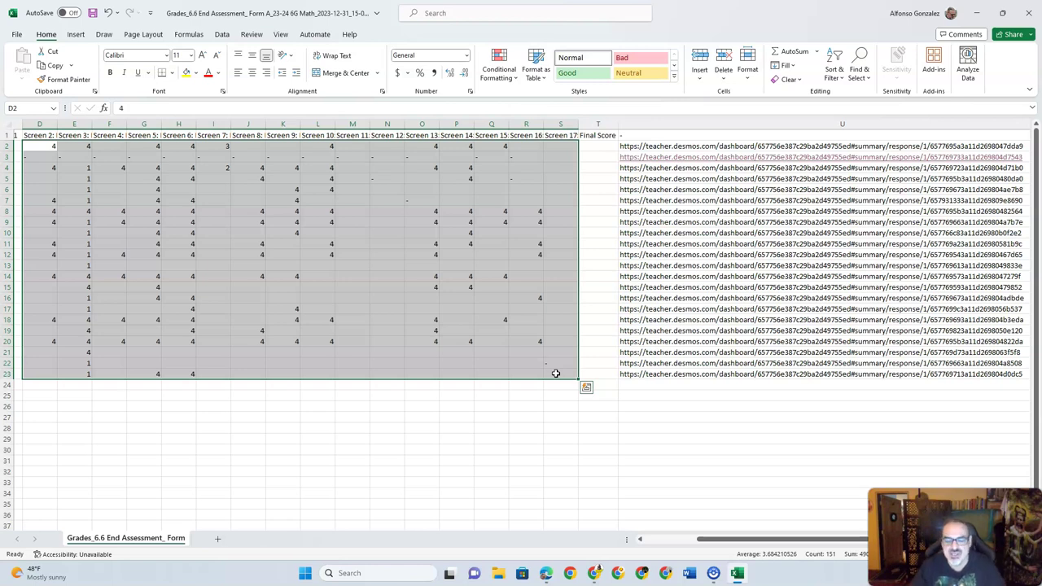
click(617, 573)
click(471, 289)
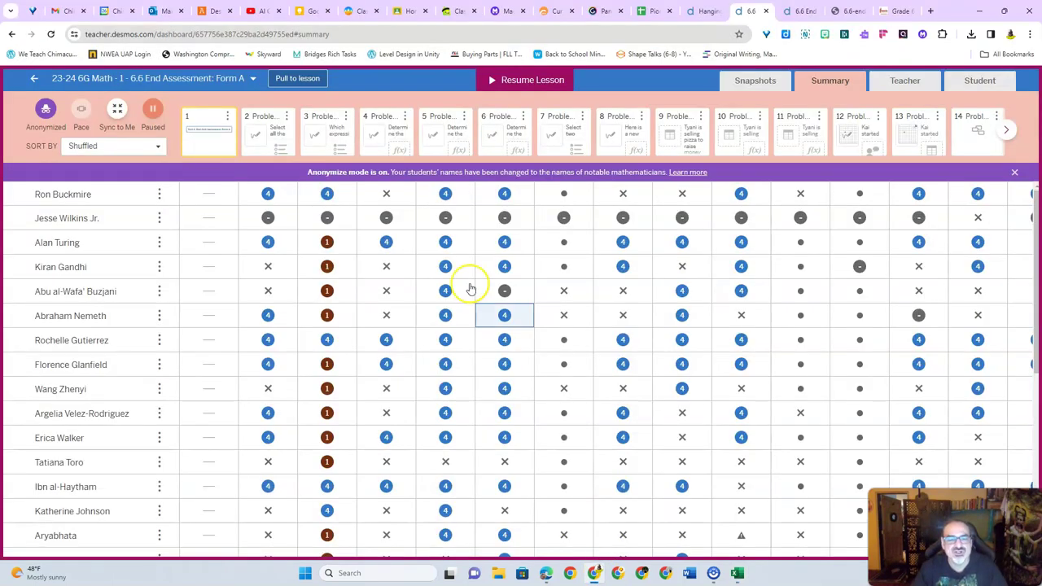
click(176, 79)
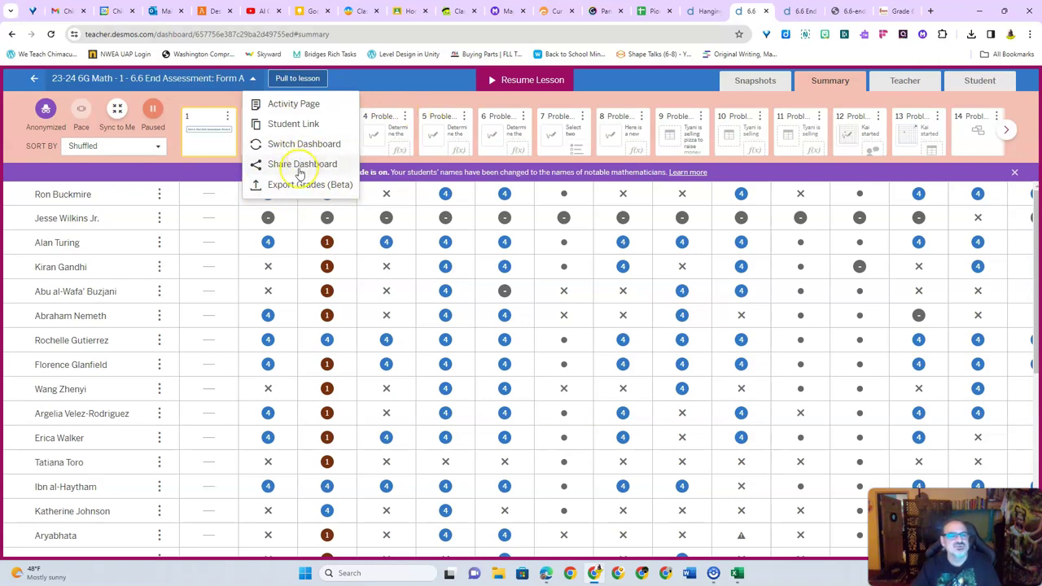
click(367, 81)
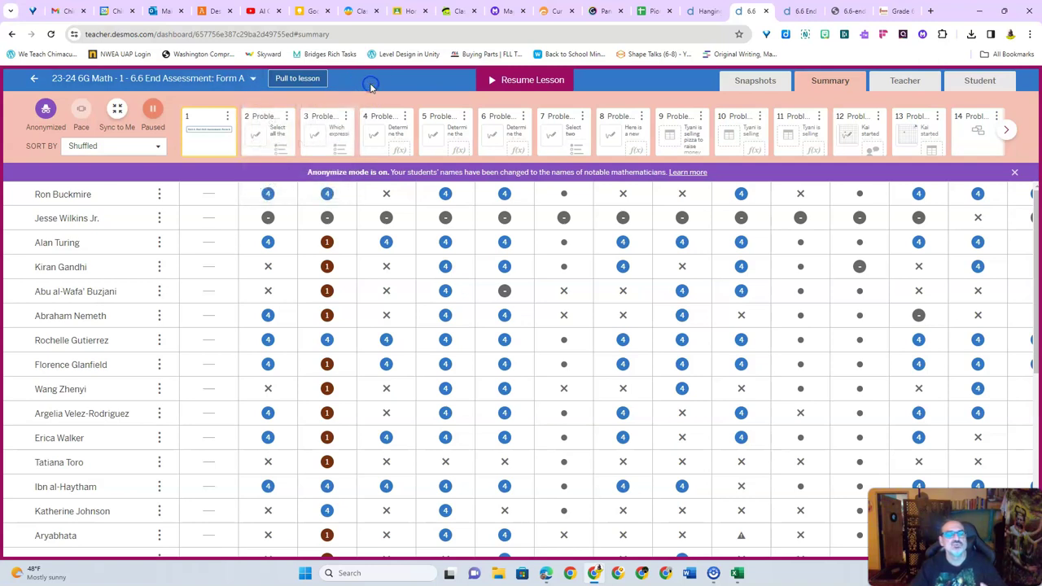